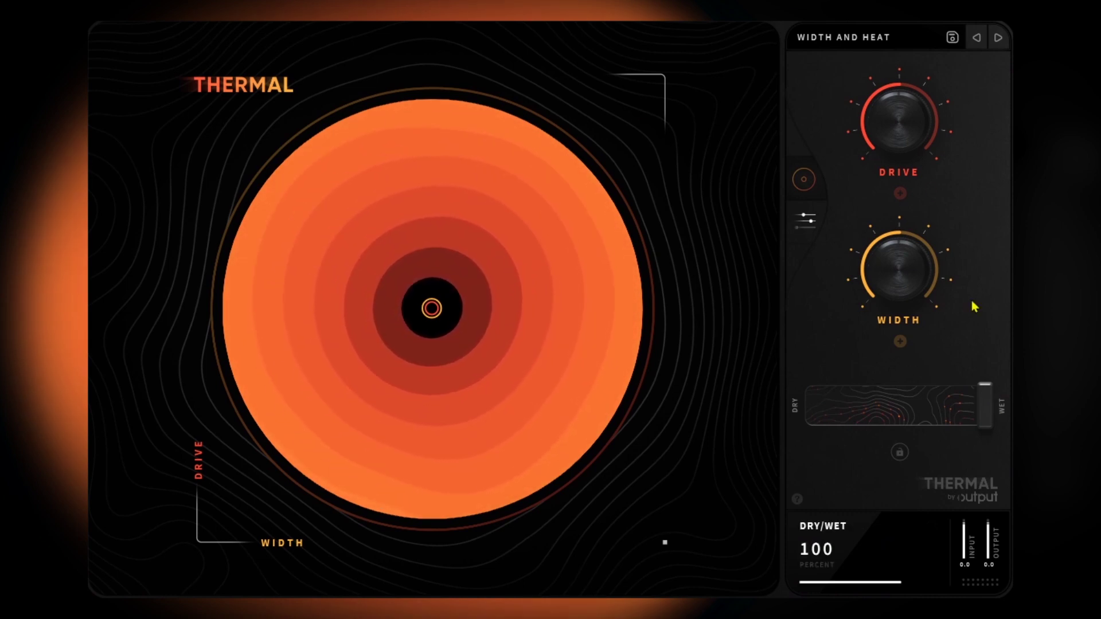
Look through the preset library's categories and the Start Here preset list, and close the library without changing the preset.
left_click(860, 38)
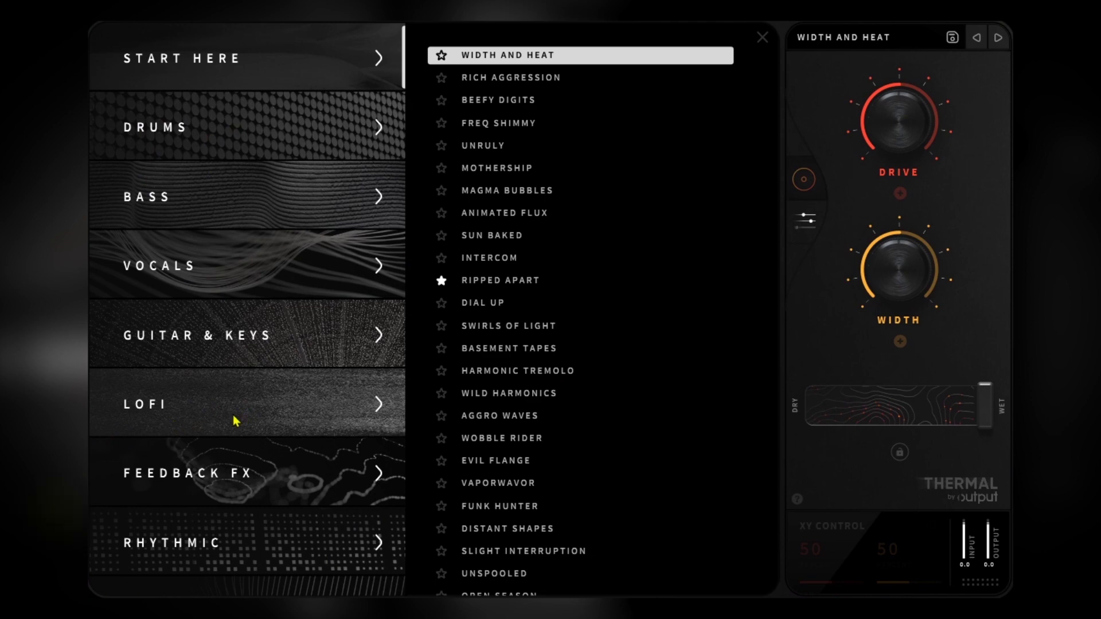
scroll(235, 421, "down", 5)
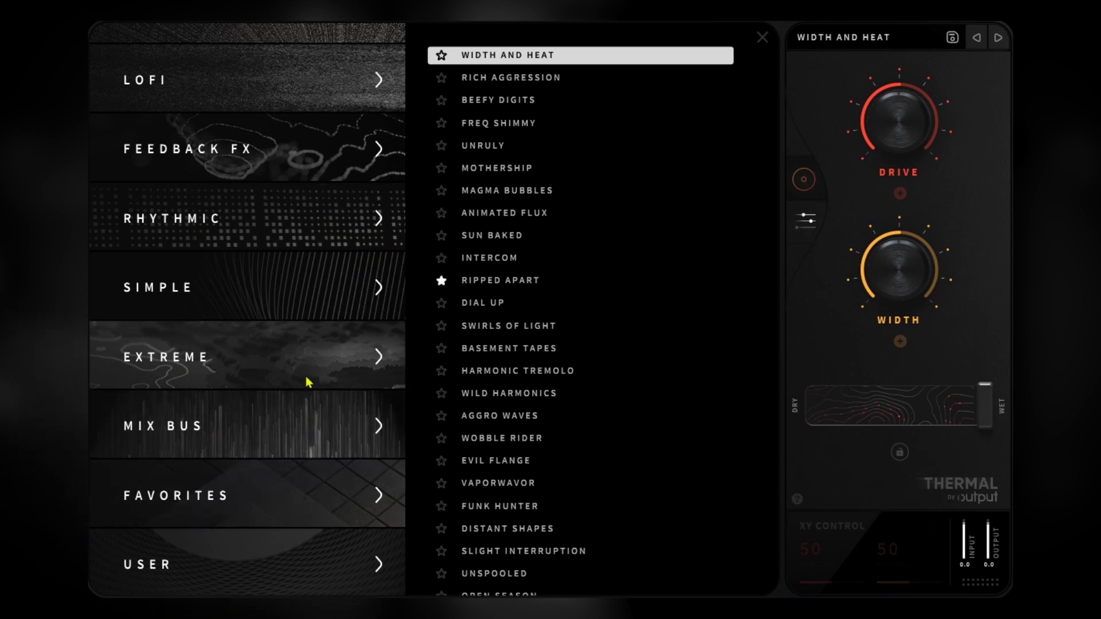
scroll(310, 381, "up", 5)
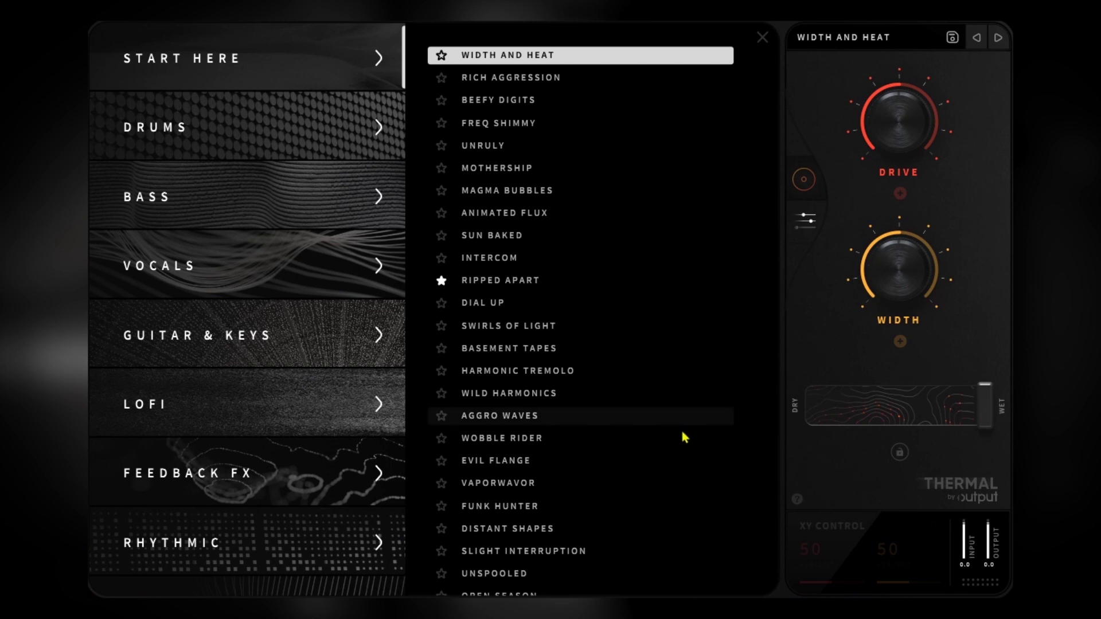
scroll(683, 459, "down", 1)
scroll(688, 275, "up", 1)
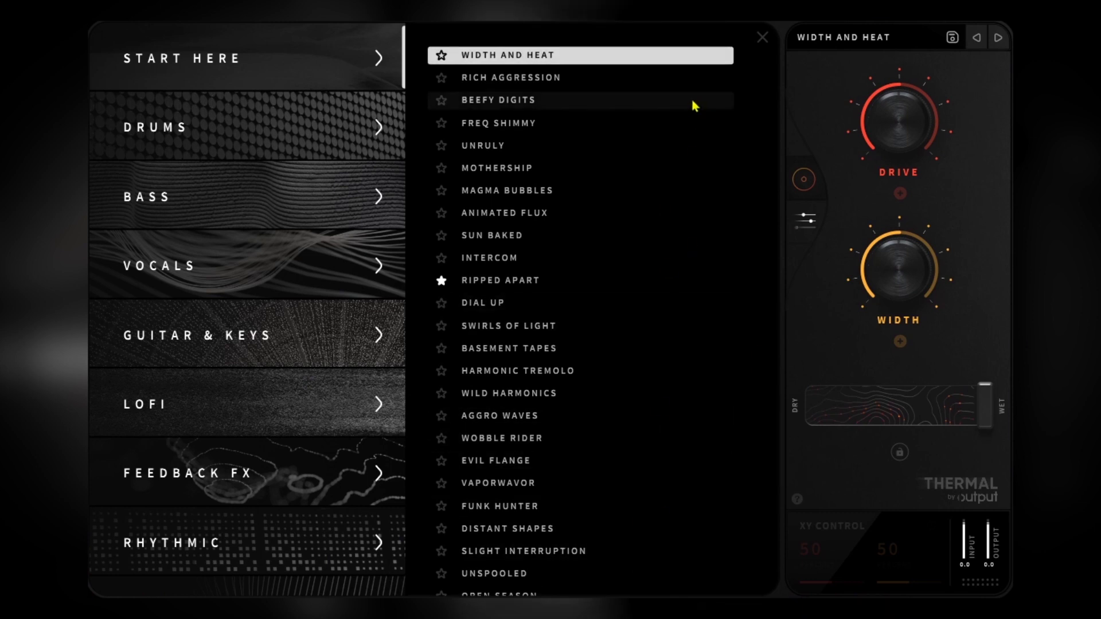
left_click(761, 38)
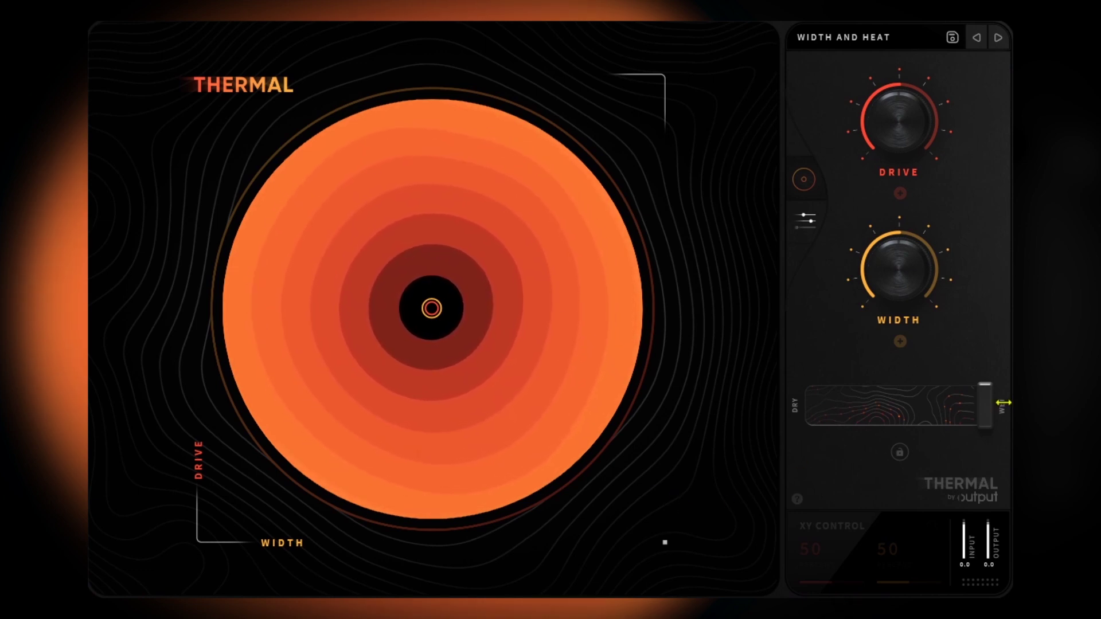
Lower the dry/wet mix to 0 percent and bring it back up to 100 percent.
left_click_drag(985, 404, 541, 417)
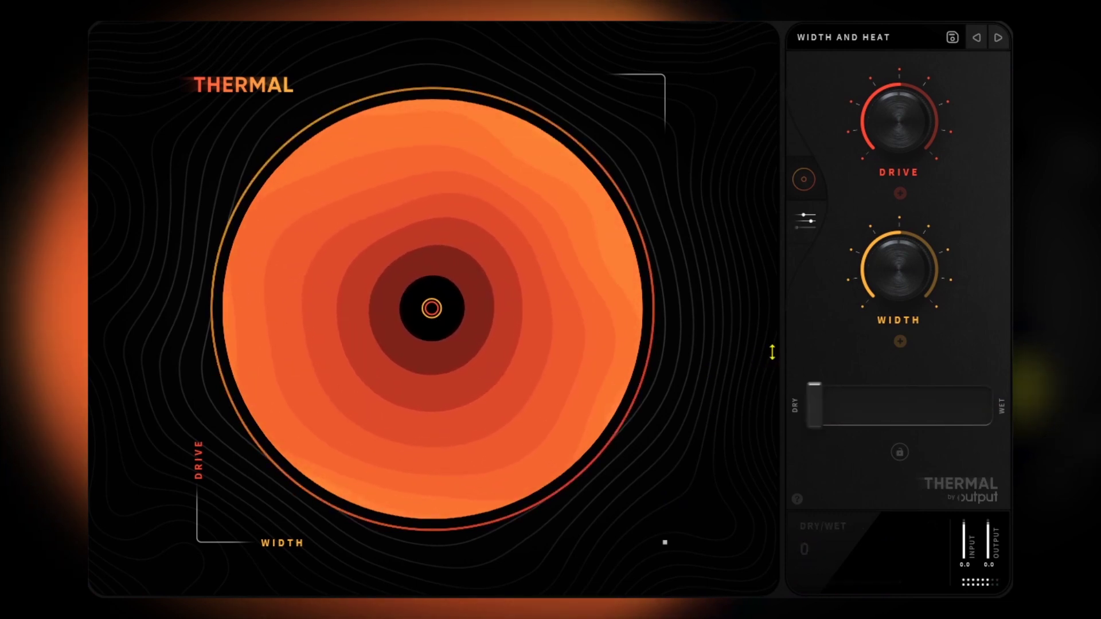
left_click(820, 393)
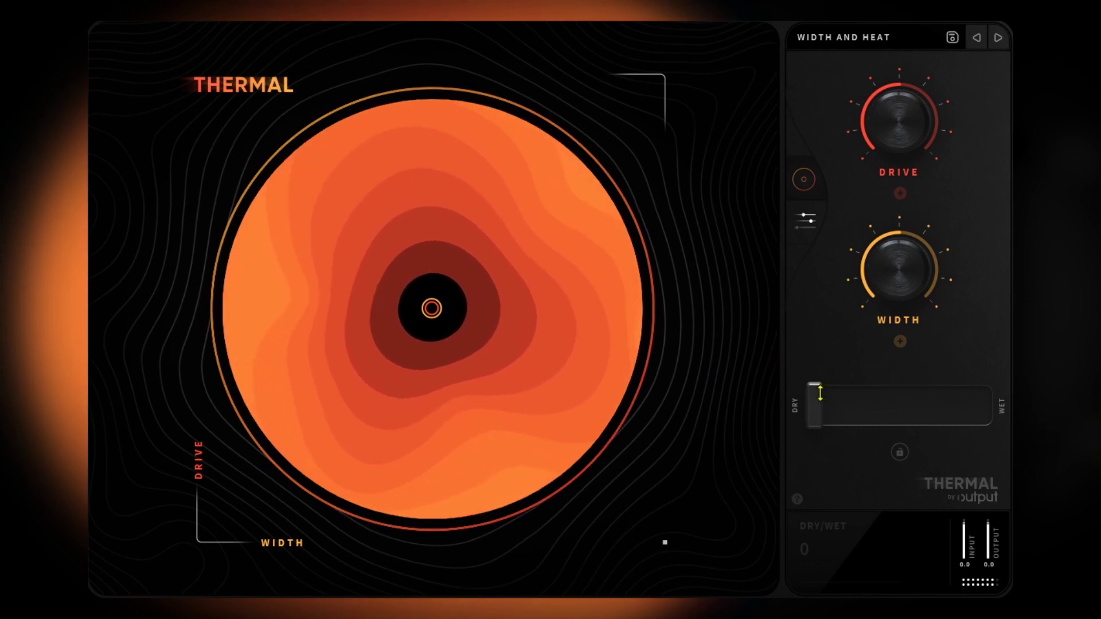
left_click_drag(820, 392, 985, 396)
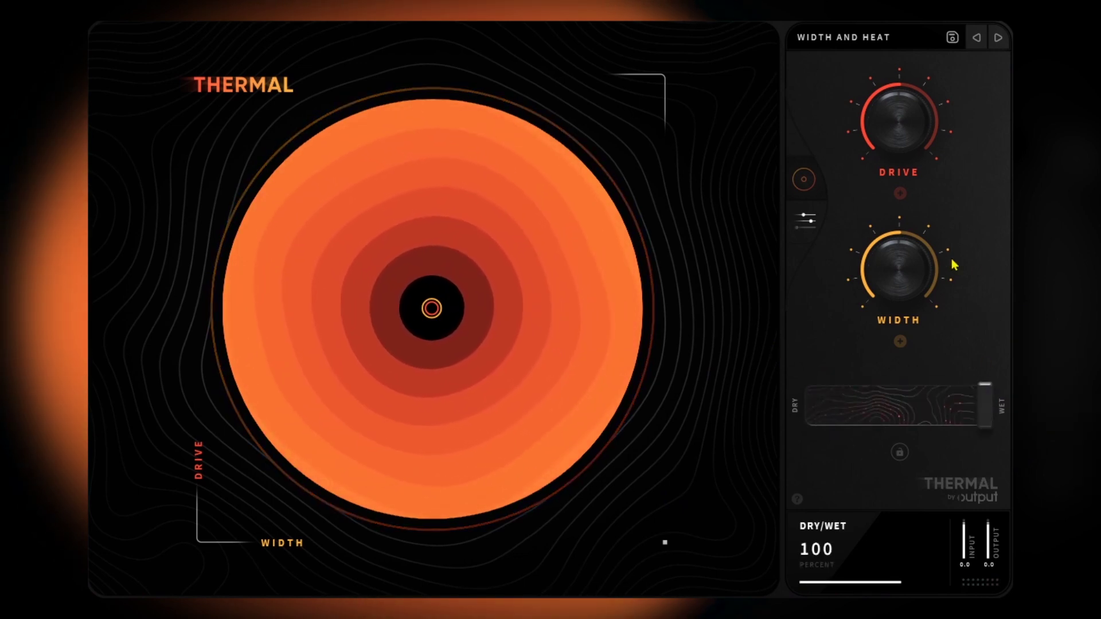
Audition Rich Aggression by moving its XY control, and Beefy Digits with Degrade at 100 percent and Freq Shift at 42 percent.
left_click(997, 39)
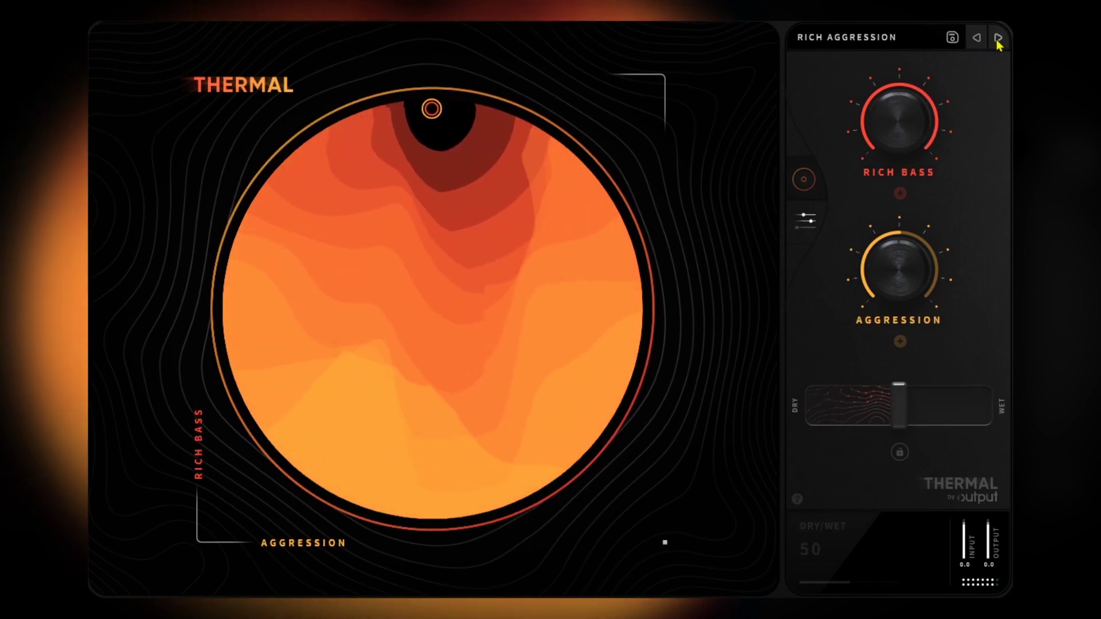
left_click_drag(431, 108, 433, 233)
left_click(998, 39)
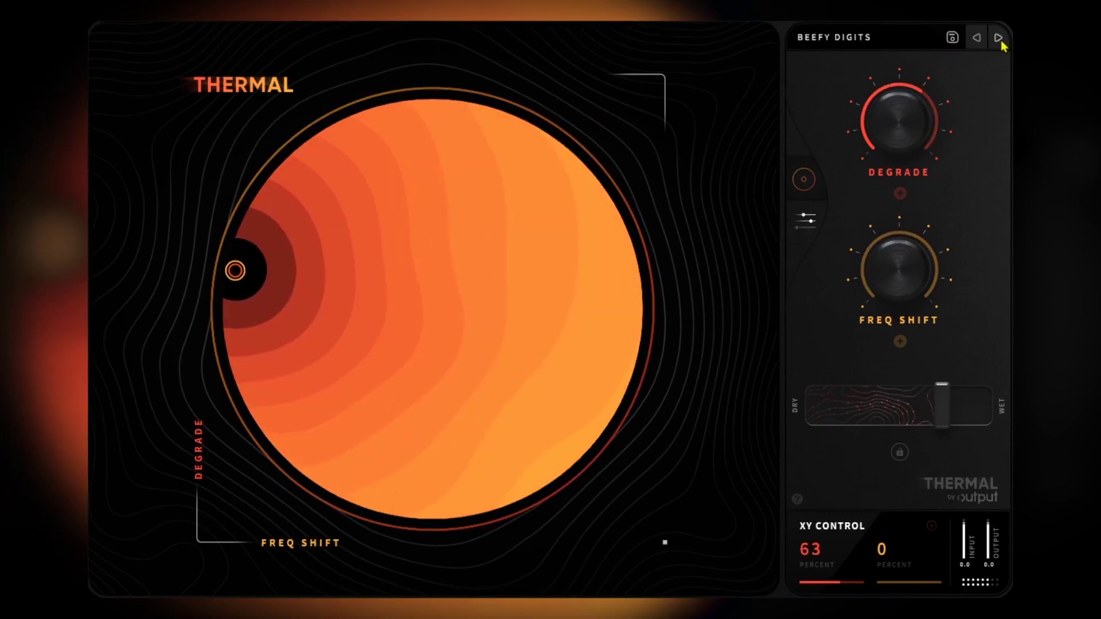
left_click_drag(235, 270, 416, 120)
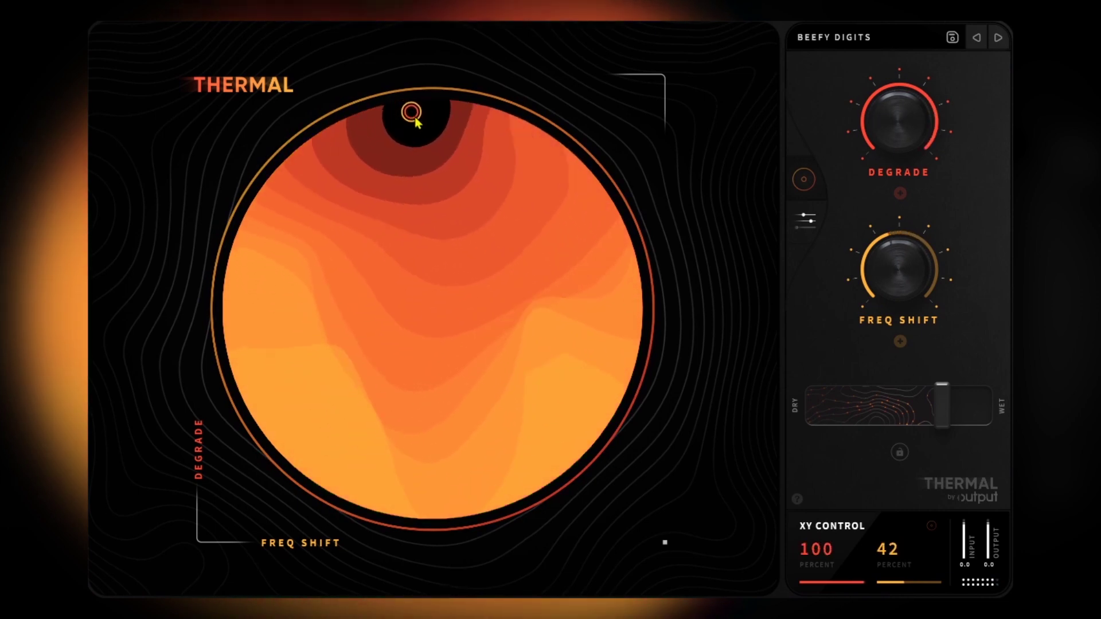
Audition the Freq Shimmy preset by moving its XY control, and the Unruly preset with lowered Unruliness and Feedback at 63 percent.
left_click(998, 38)
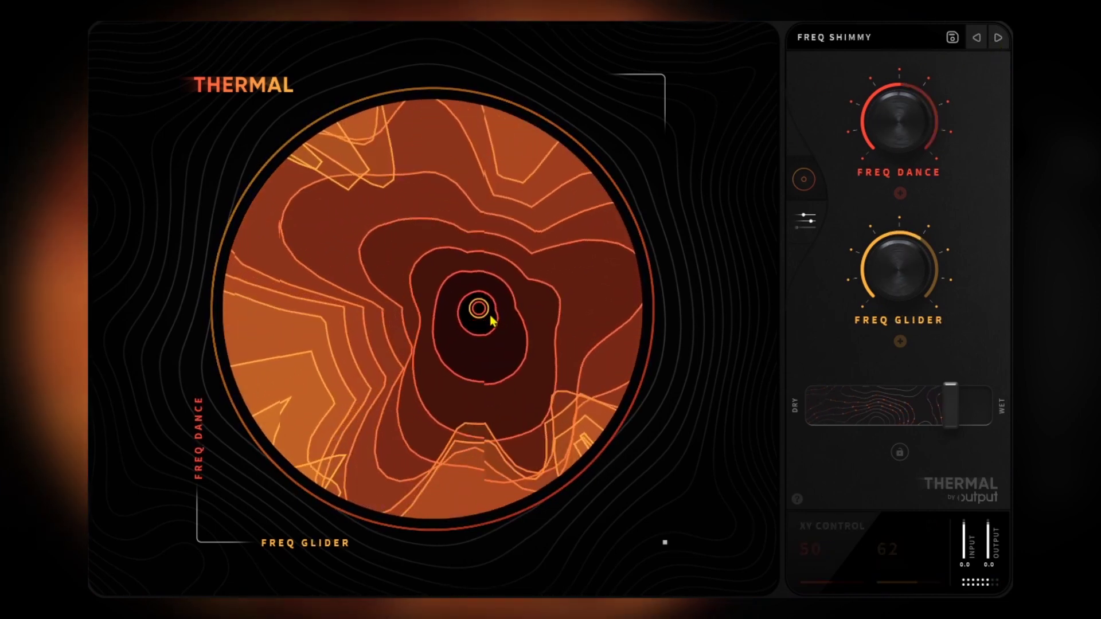
left_click_drag(492, 321, 393, 312)
left_click(998, 38)
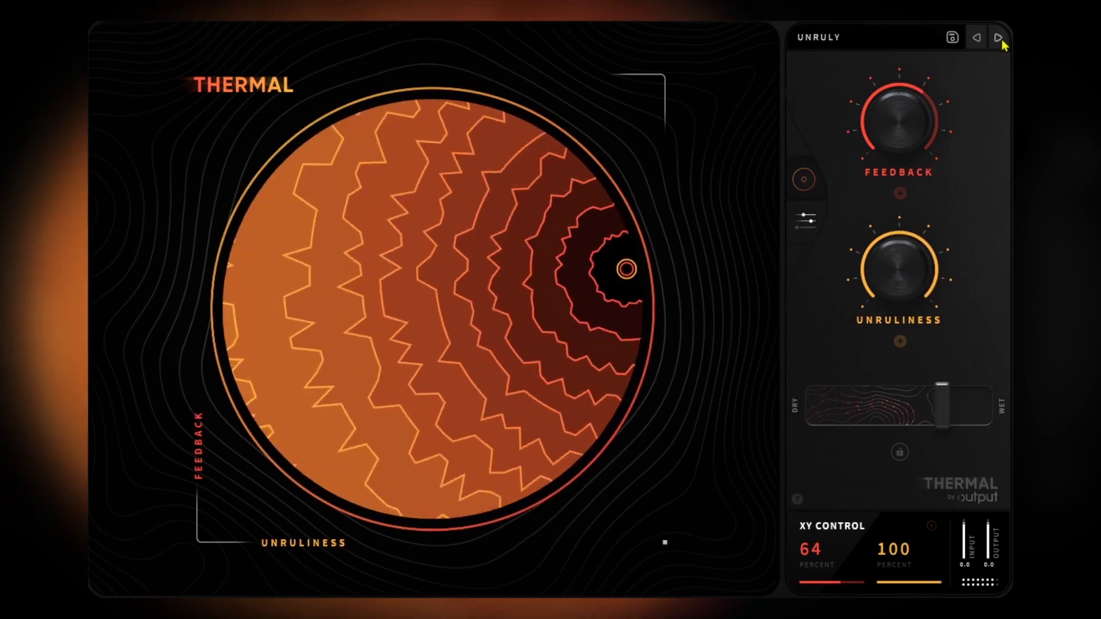
left_click_drag(626, 269, 545, 207)
left_click_drag(902, 263, 848, 388)
left_click_drag(917, 123, 860, 143)
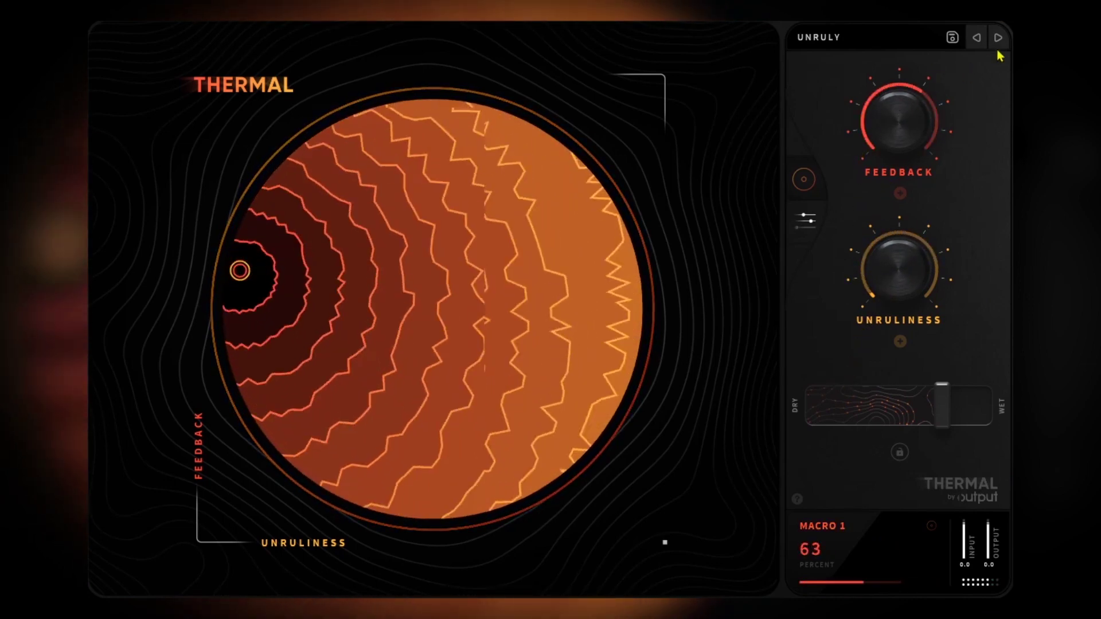
Audition Mothership with Drive at 91 and Shift at 16 percent, and Magma Bubbles with Mid Grit at 47 and Morph Mod at 83 percent.
left_click(998, 38)
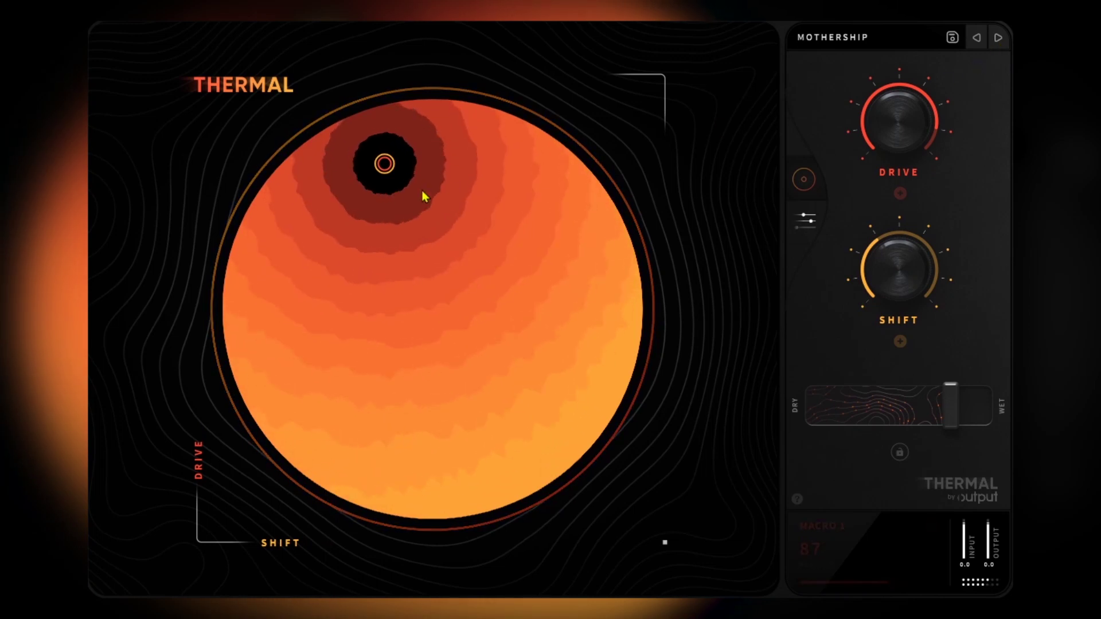
left_click_drag(384, 165, 323, 171)
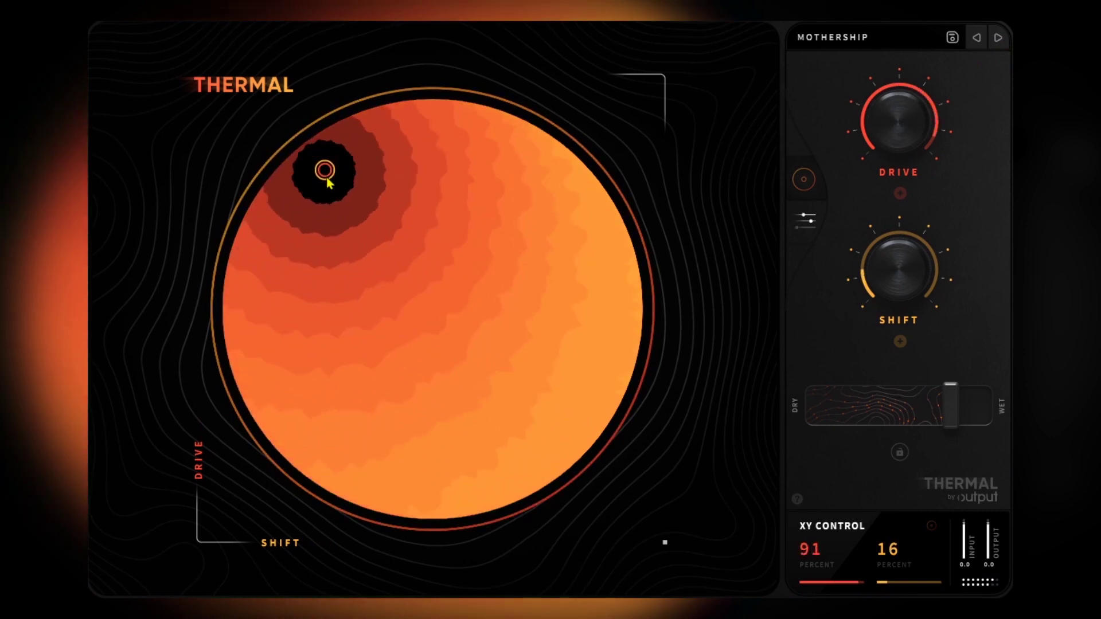
left_click(998, 37)
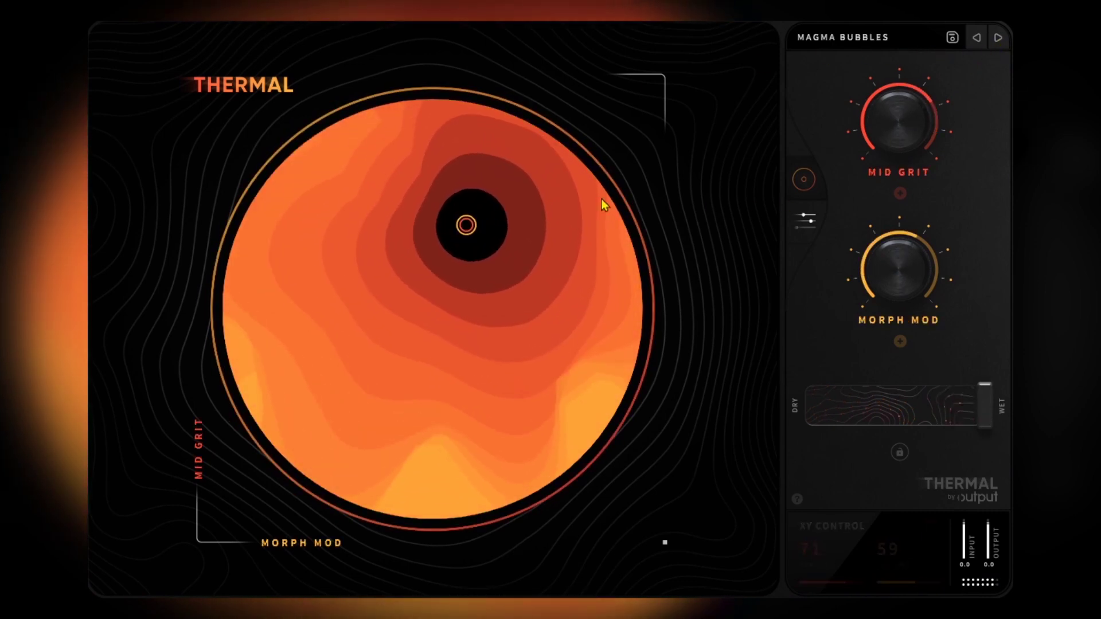
left_click_drag(466, 225, 346, 388)
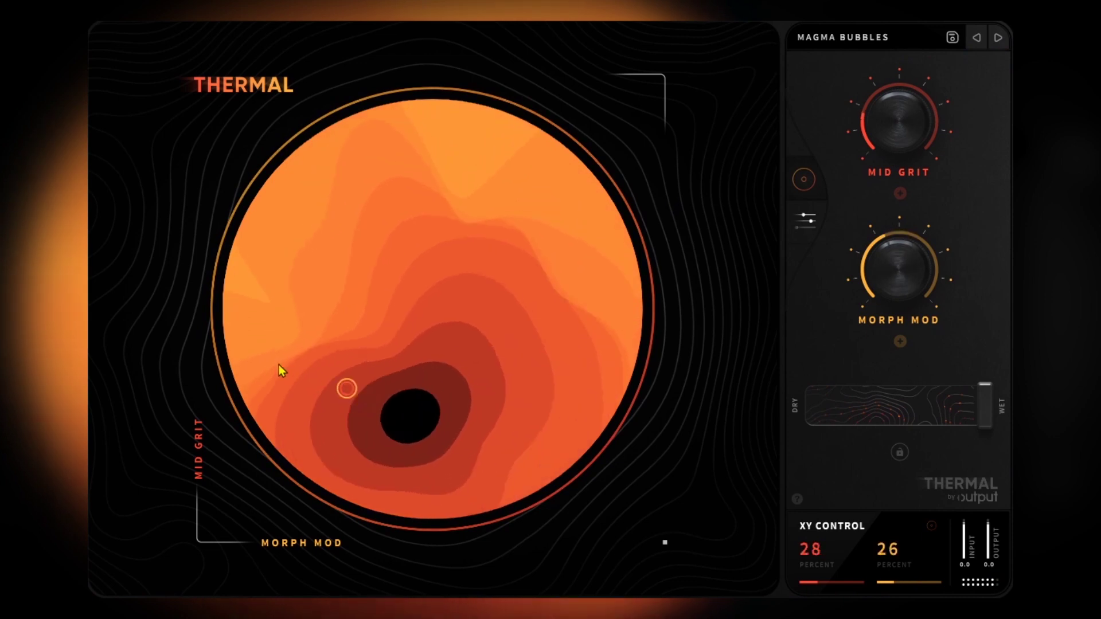
left_click_drag(281, 370, 558, 331)
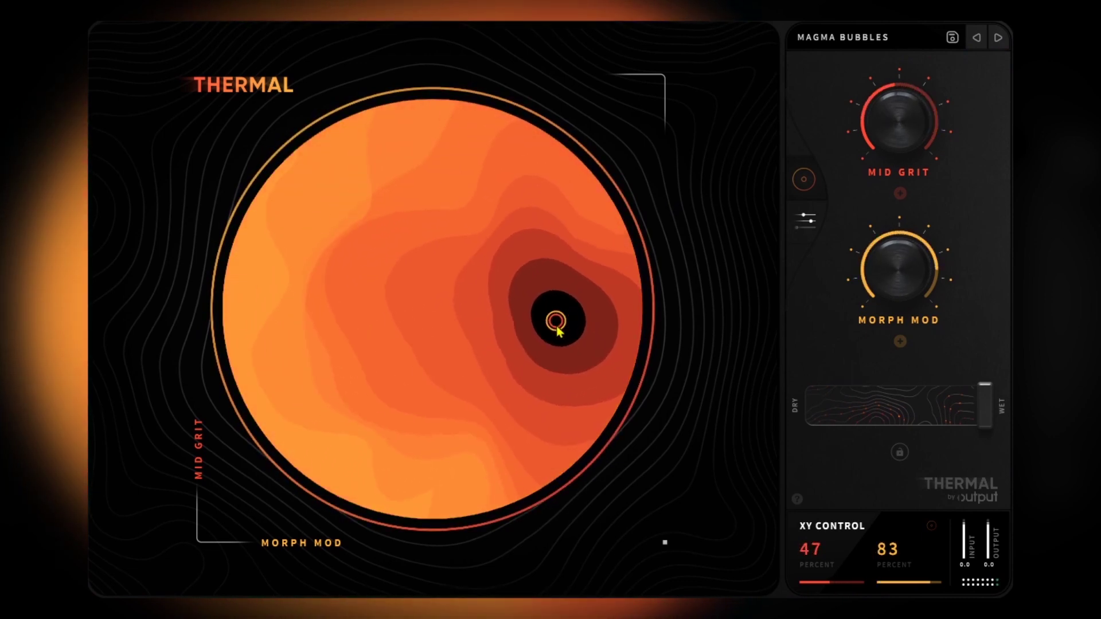
Load the Animated Flux preset and sweep its XY control to 9 percent Freq Animate and 99 percent Bubblelasers.
left_click(998, 38)
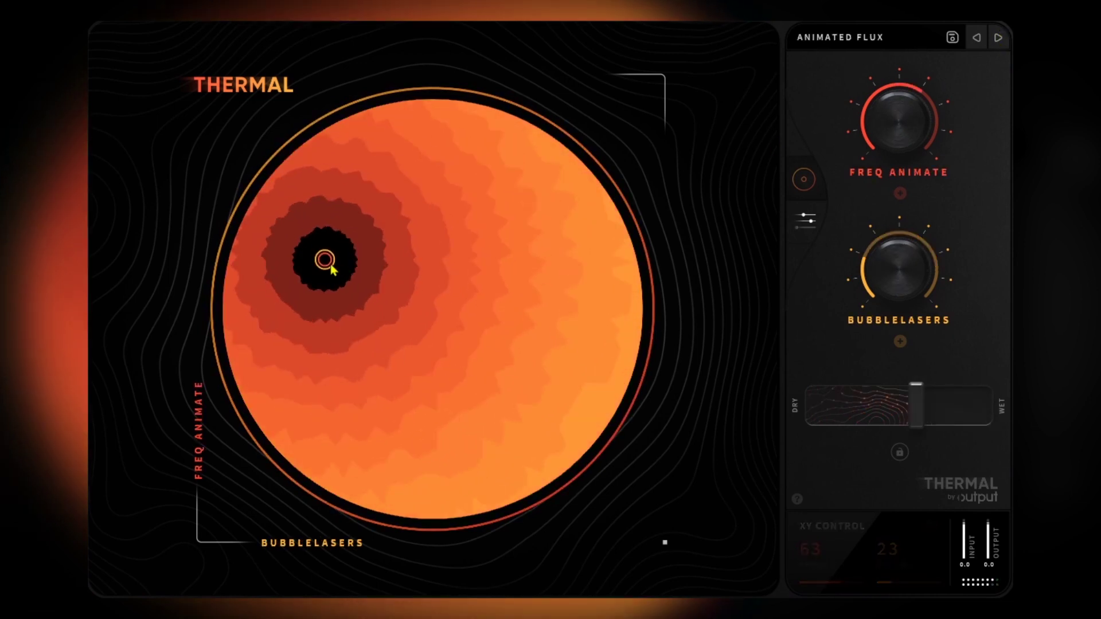
left_click_drag(331, 268, 576, 356)
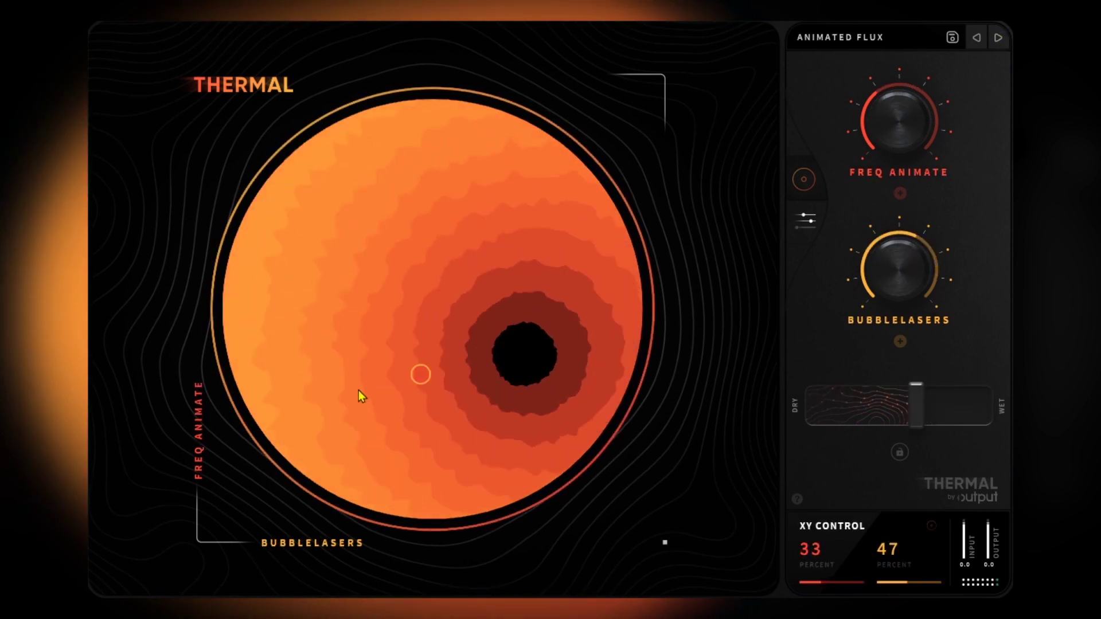
left_click_drag(360, 396, 523, 180)
left_click_drag(536, 230, 593, 437)
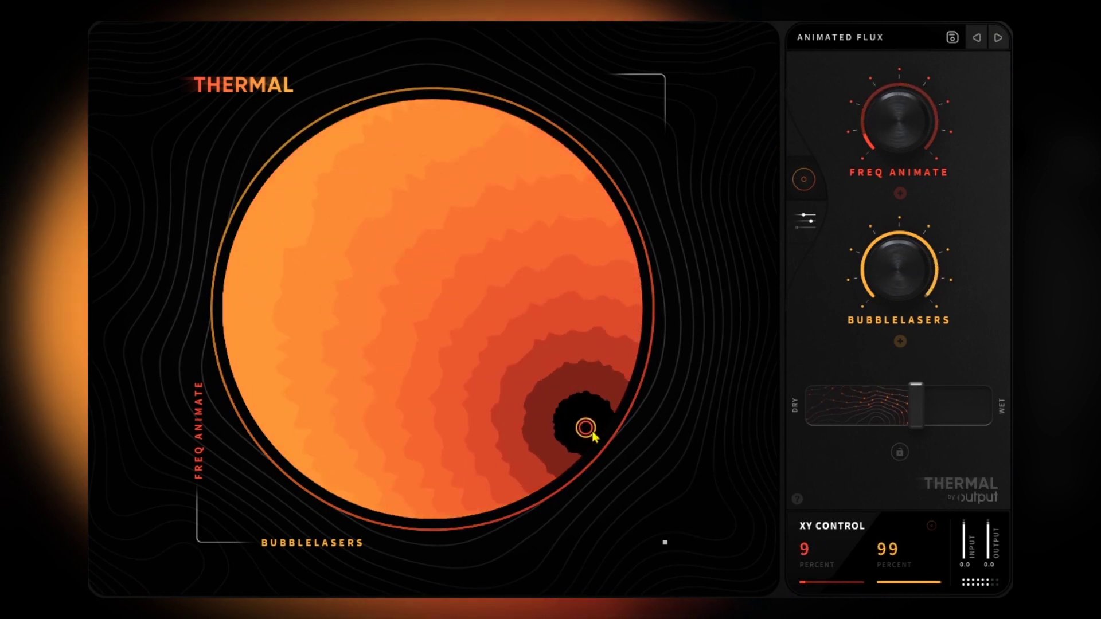
Audition Intercom by sweeping Brightness and Echo Chaos, and Ripped Apart with Zero Clip at 87 percent and Resonance at 17 percent.
left_click(999, 37)
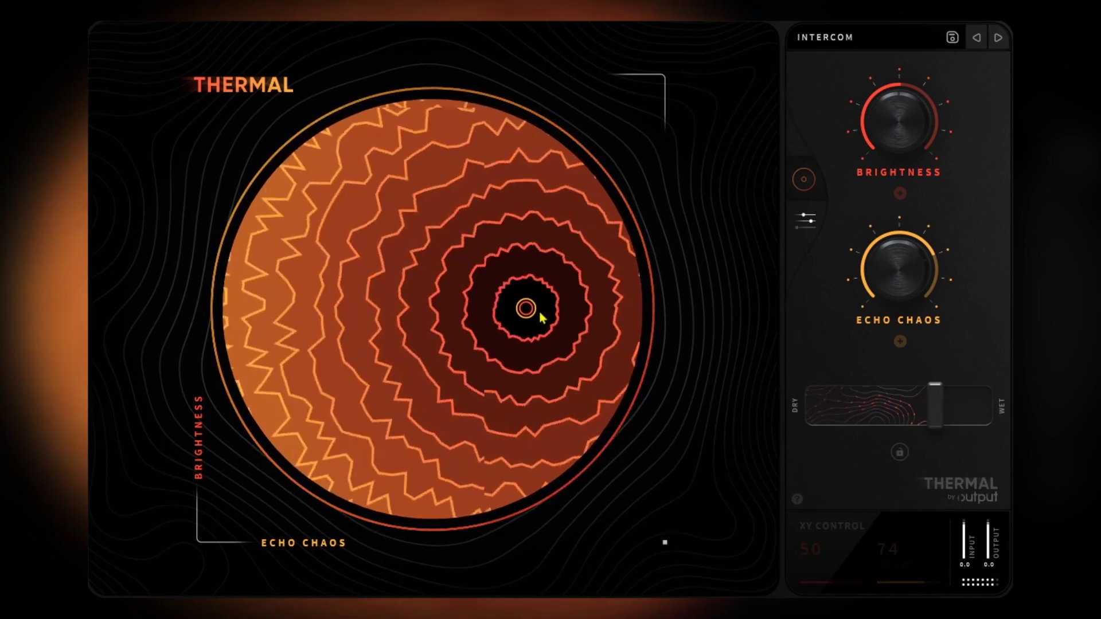
left_click_drag(523, 308, 522, 191)
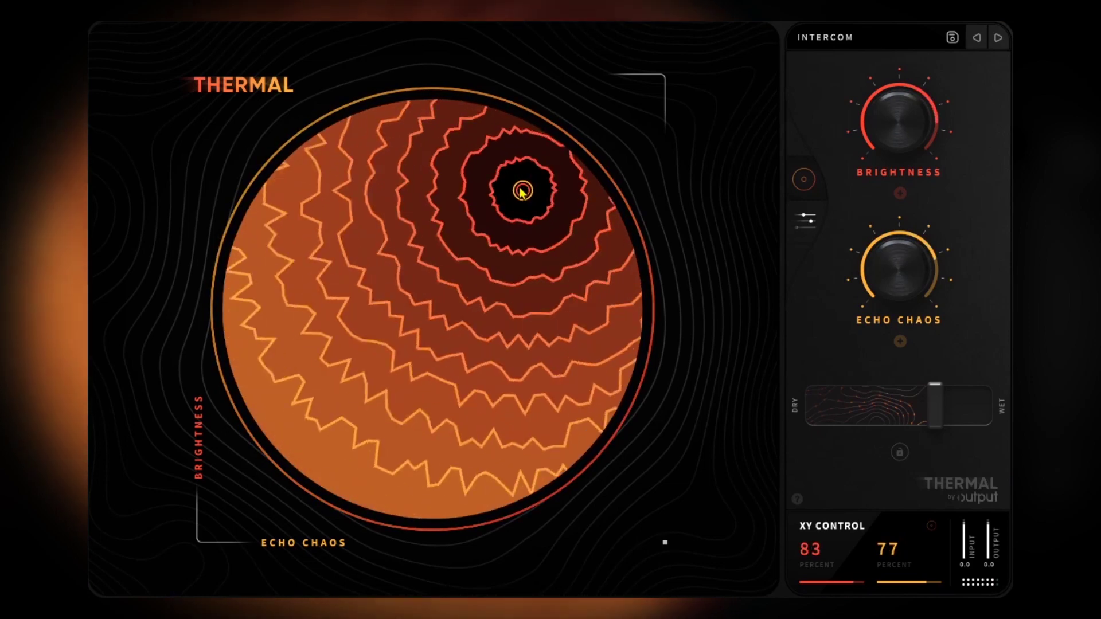
left_click_drag(426, 438, 535, 280)
left_click(977, 37)
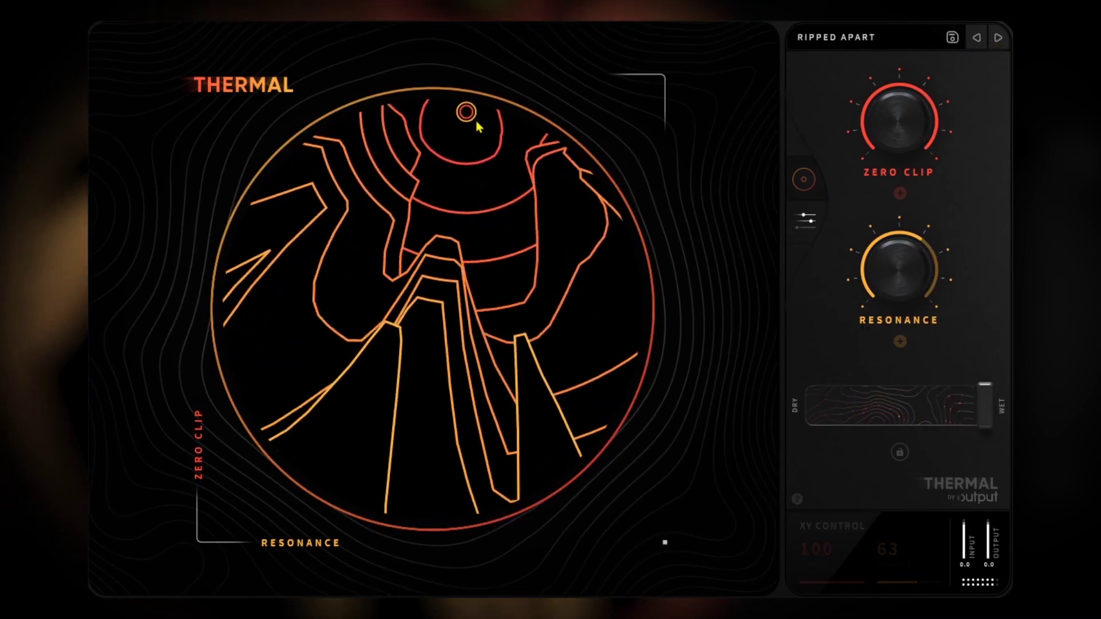
left_click_drag(465, 112, 325, 191)
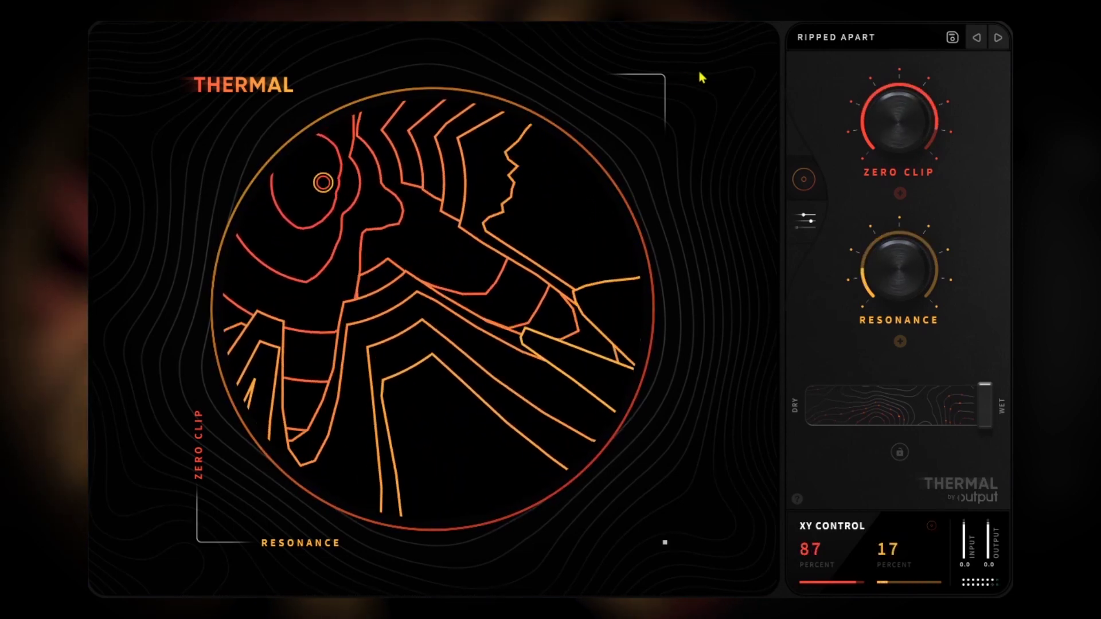
Audition Dial Up by moving its XY control, and Swirls of Light with Drive at 0 percent and Shift at 45 percent.
left_click(976, 37)
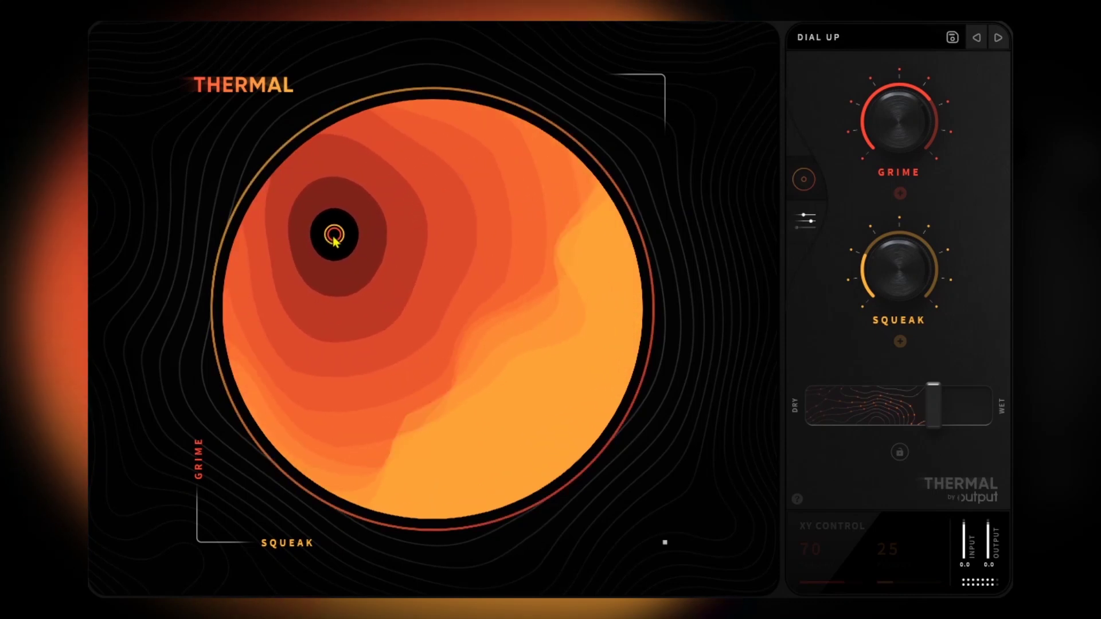
left_click_drag(328, 245, 550, 487)
left_click(996, 39)
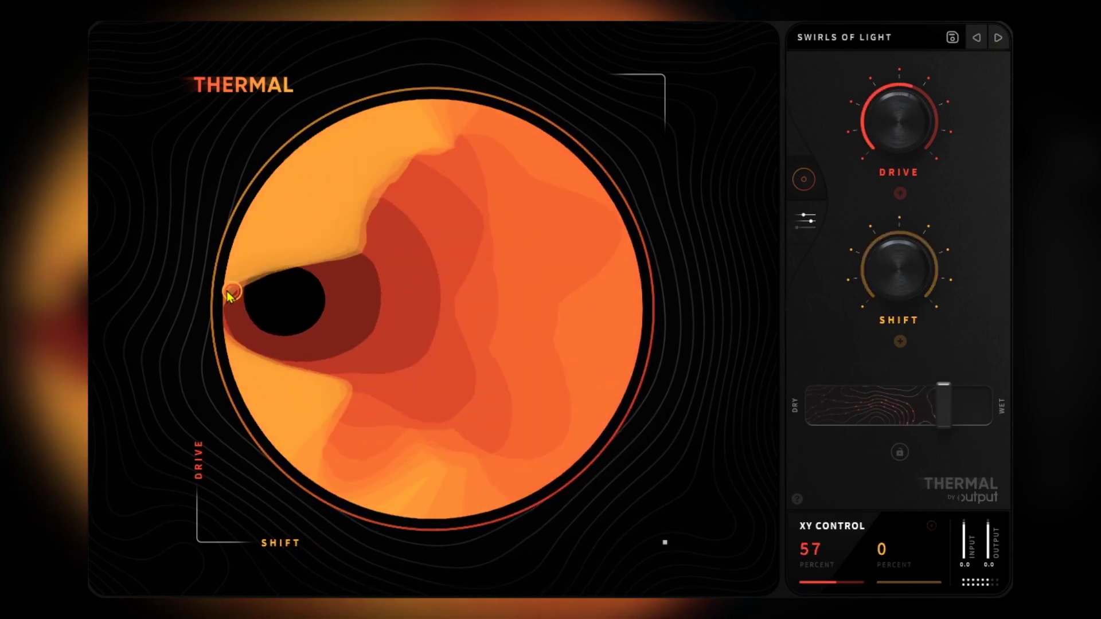
left_click_drag(367, 197, 419, 580)
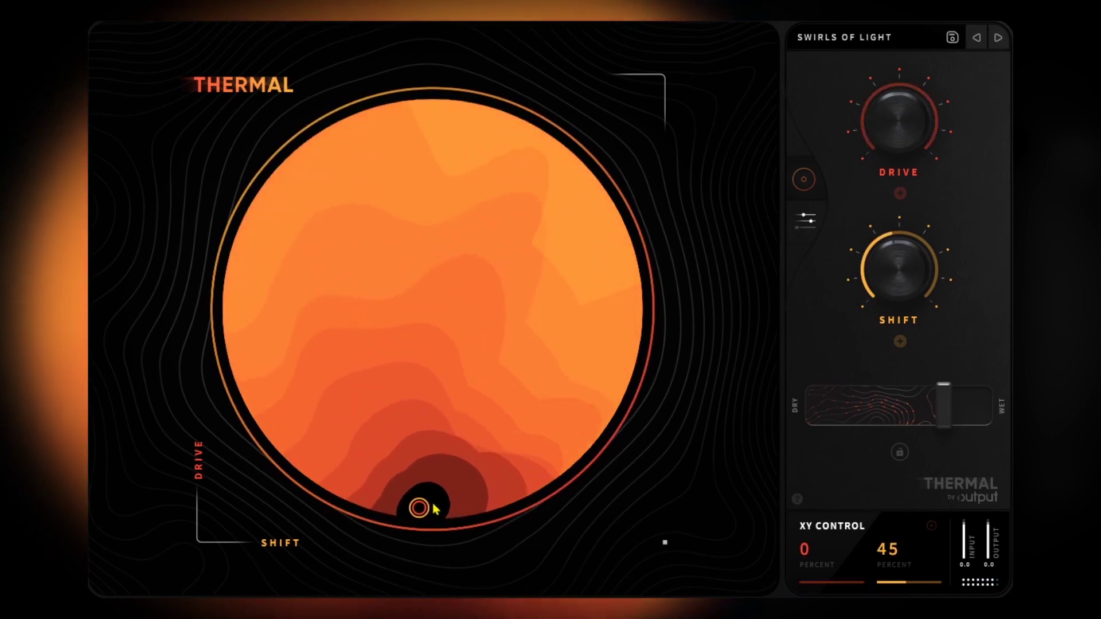
Load the Basement Tapes preset with Trash Chorus at 18 percent, Tapify at 100 percent and the dry/wet mix at 100 percent.
left_click(976, 37)
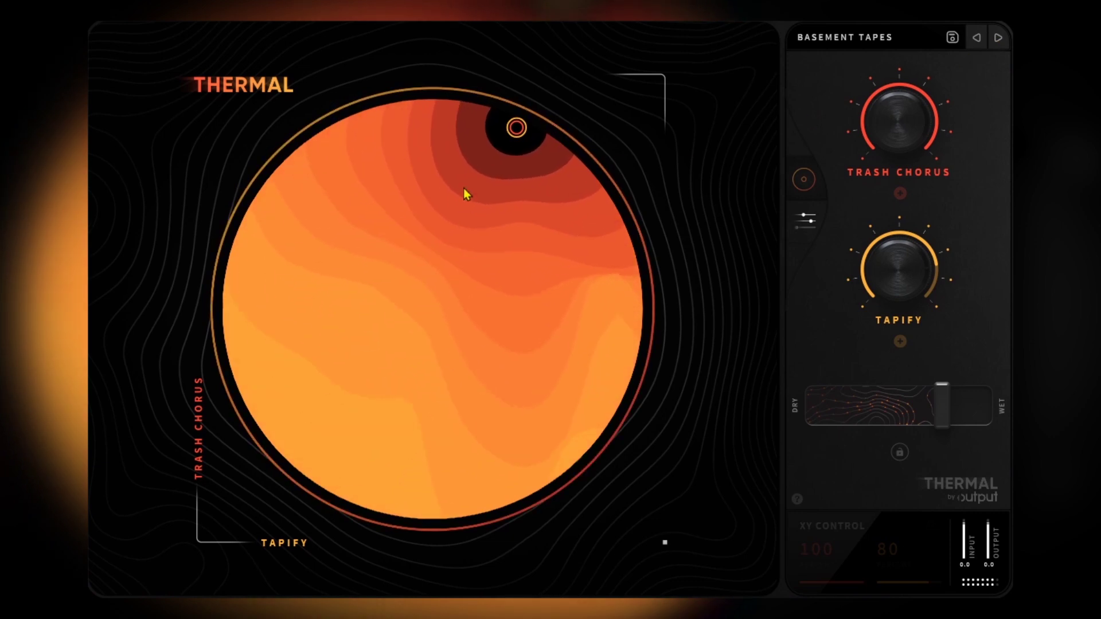
left_click_drag(467, 189, 608, 394)
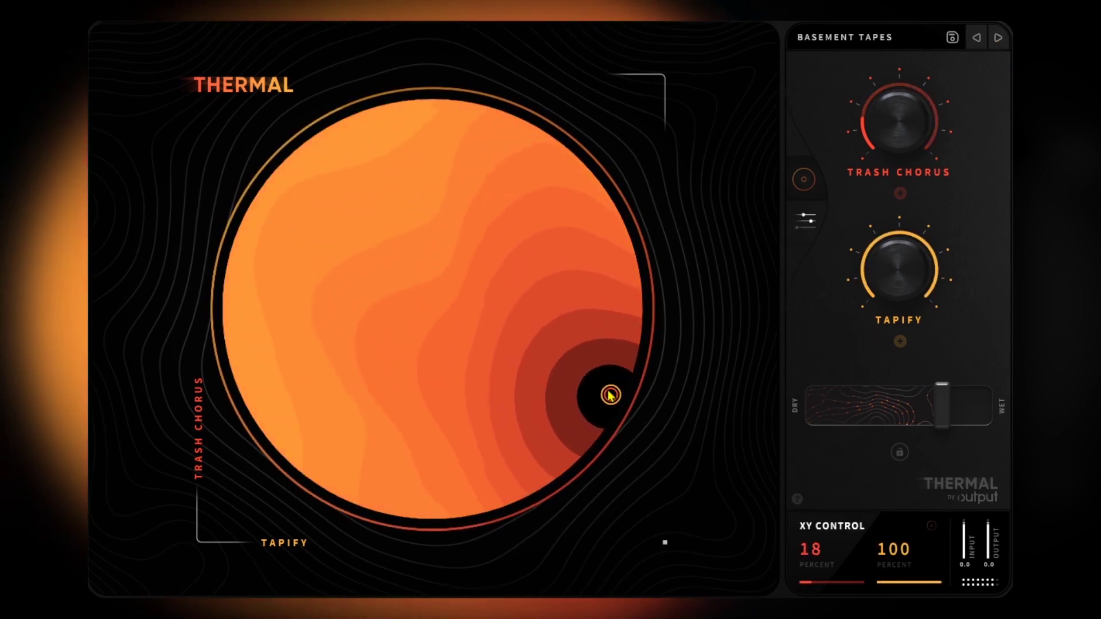
left_click_drag(942, 405, 984, 404)
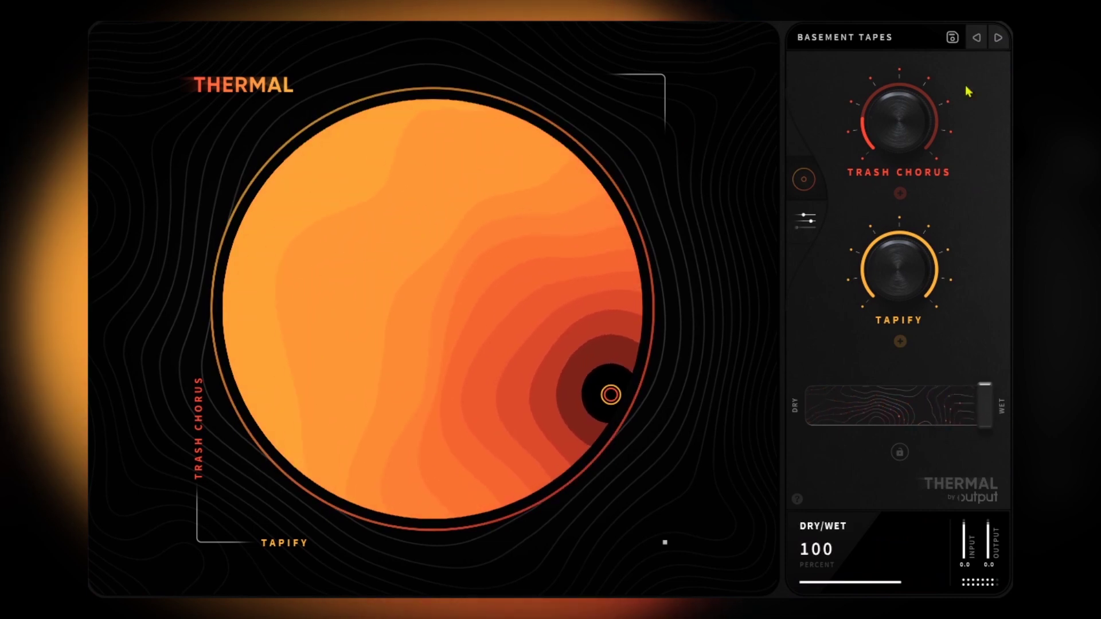
Load the Harmonic Tremolo preset and move its XY control to 66 percent Width and 98 percent Depth.
left_click(998, 38)
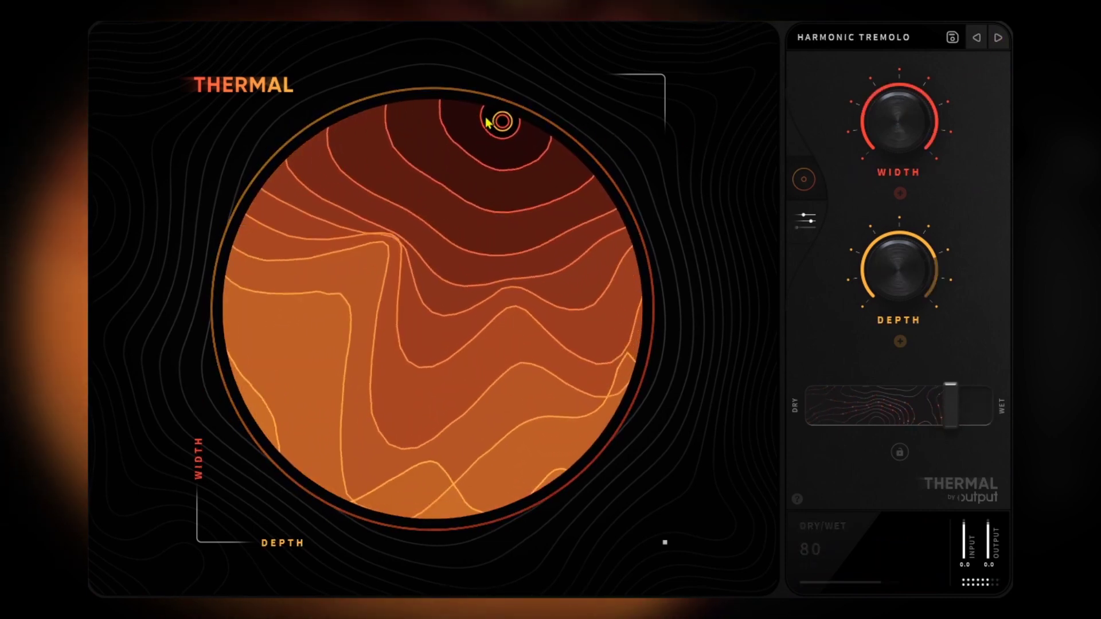
left_click_drag(487, 123, 610, 268)
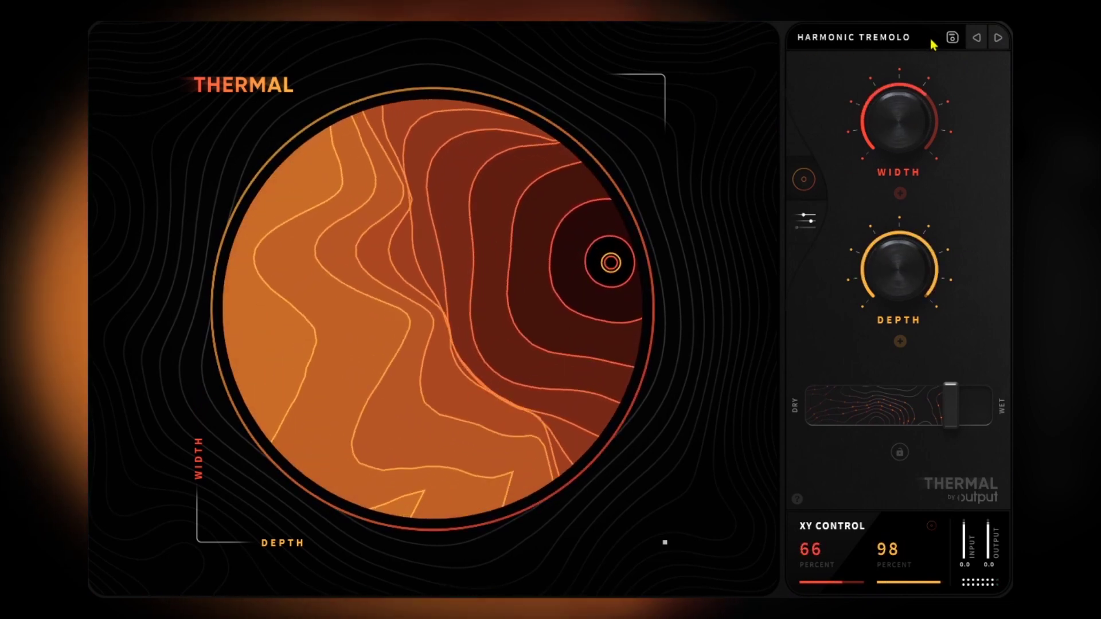
Open the preset library and load the Overhead Artifactor preset from the Drums category.
left_click(853, 37)
left_click(518, 371)
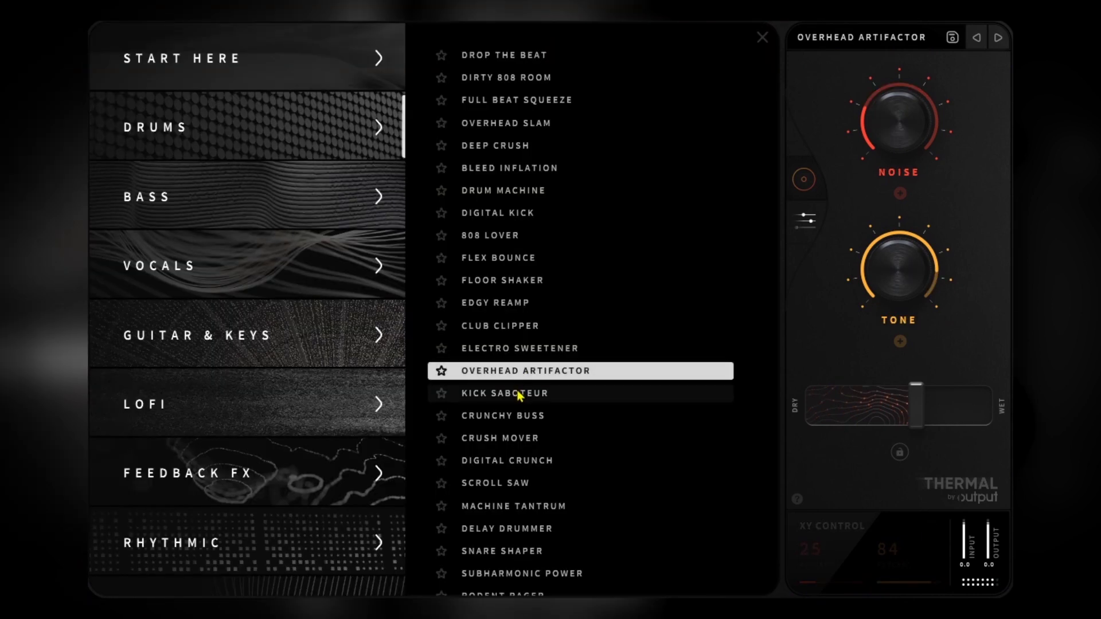
Audition the Kick Saboteur drum preset, and Loudspeaker Blast and Robo Repeater from the Feedback FX category.
left_click(519, 393)
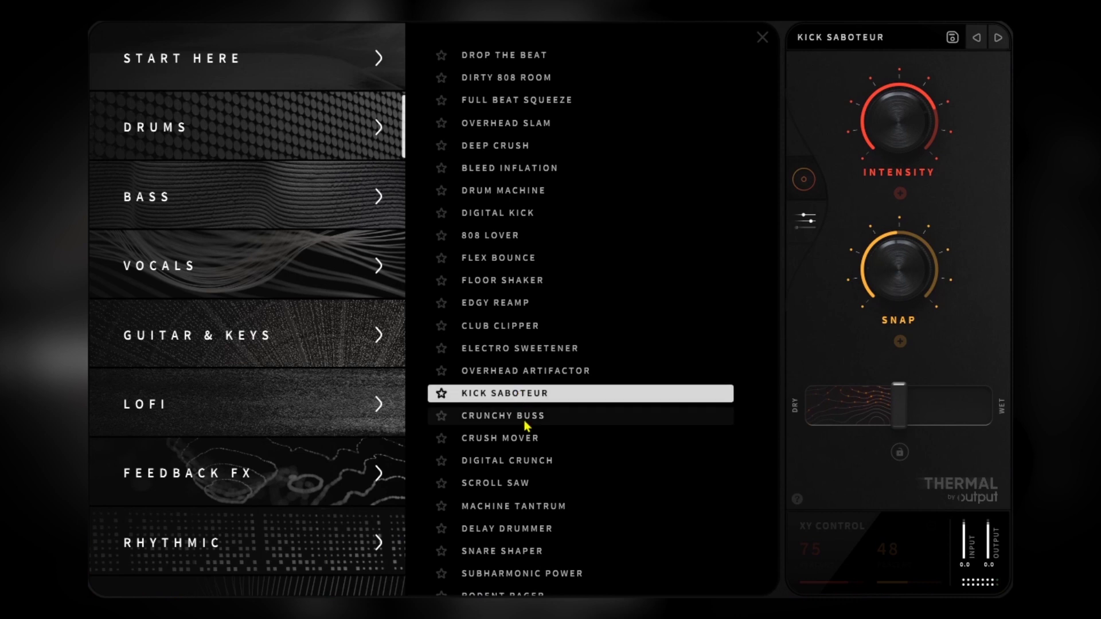
left_click(489, 349)
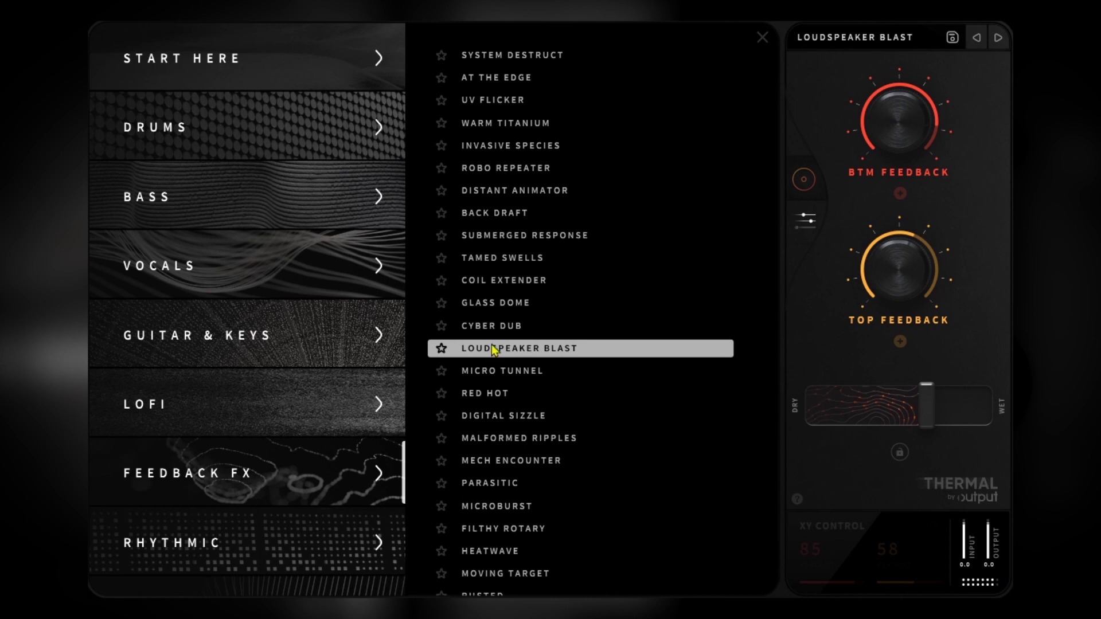
left_click(503, 171)
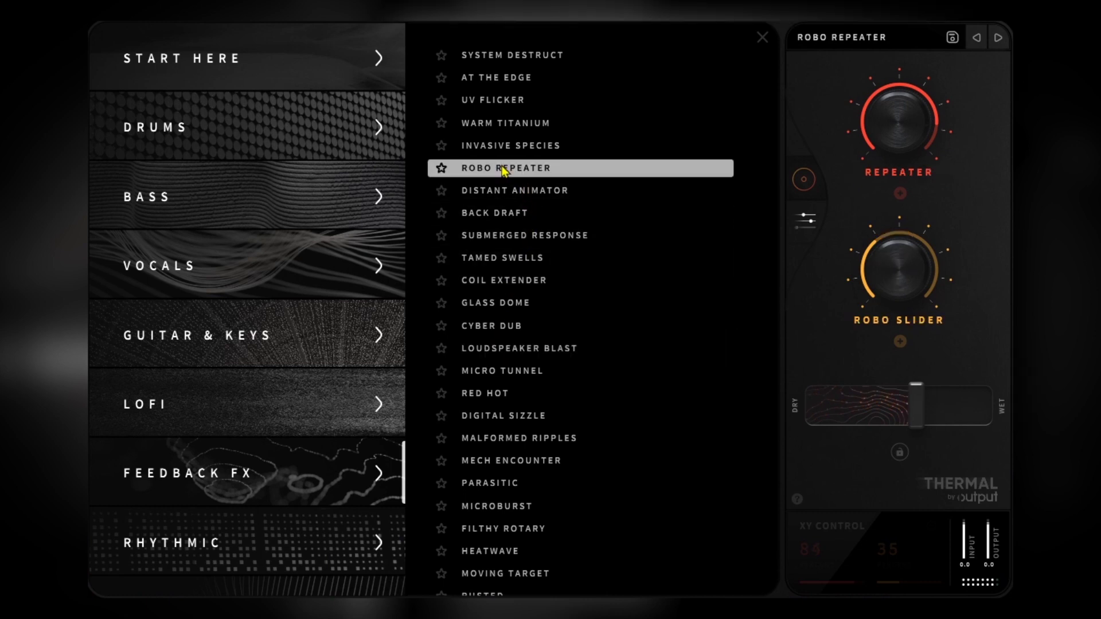
Load the Filthy Rotary preset from Feedback FX and move its XY control to 68 percent Mechanize and 43 percent Gritty Delays.
left_click(502, 530)
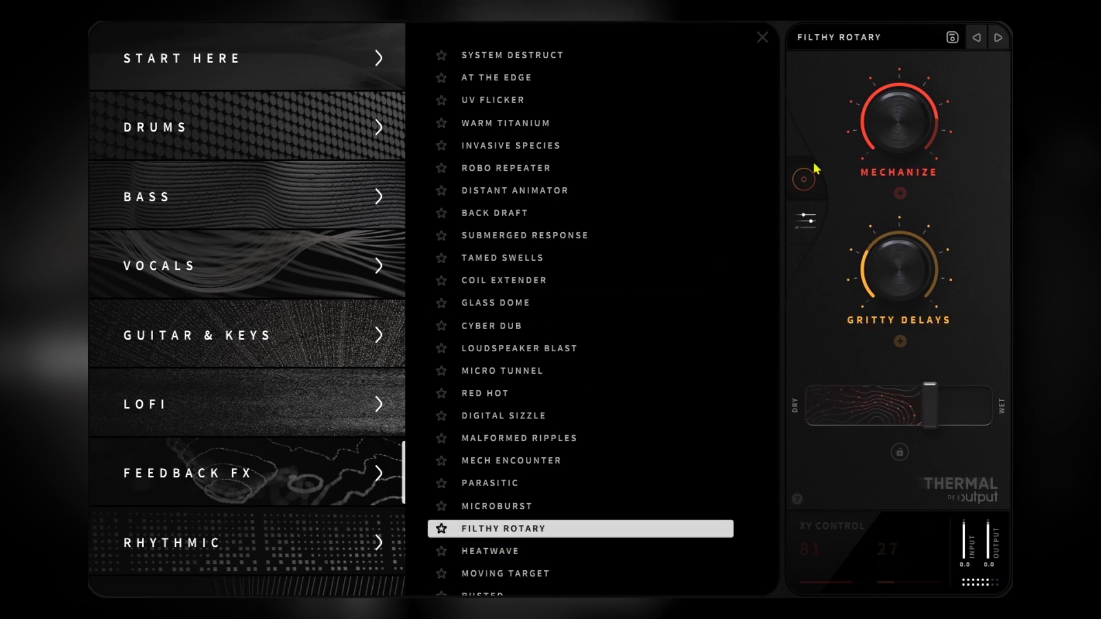
left_click(859, 43)
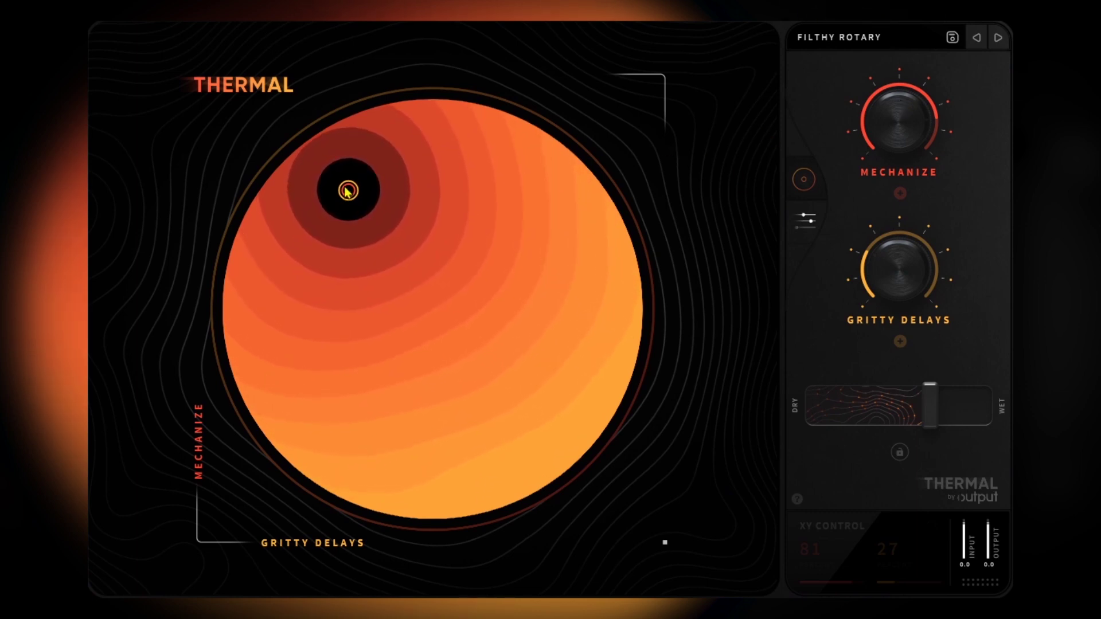
left_click_drag(346, 189, 466, 339)
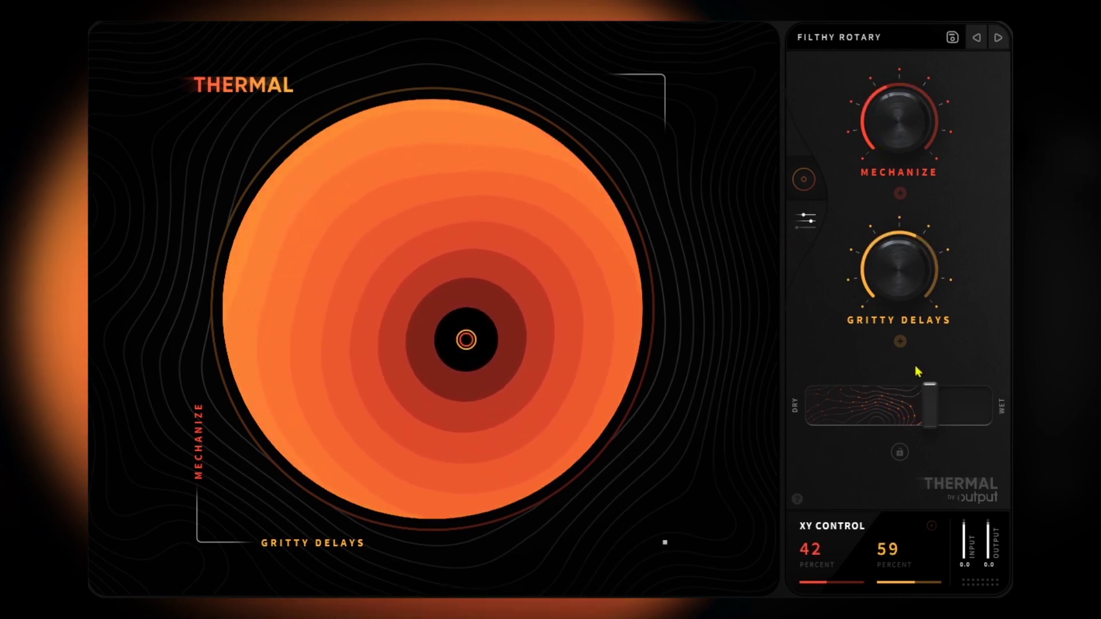
left_click_drag(892, 306, 880, 286)
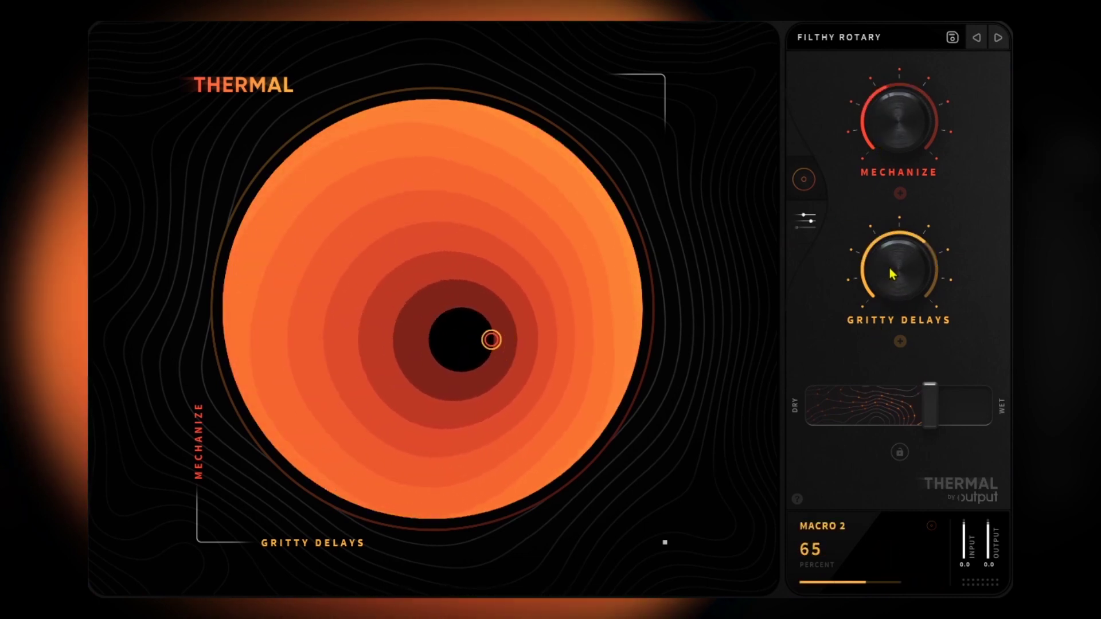
left_click_drag(902, 123, 896, 195)
left_click_drag(493, 488, 404, 240)
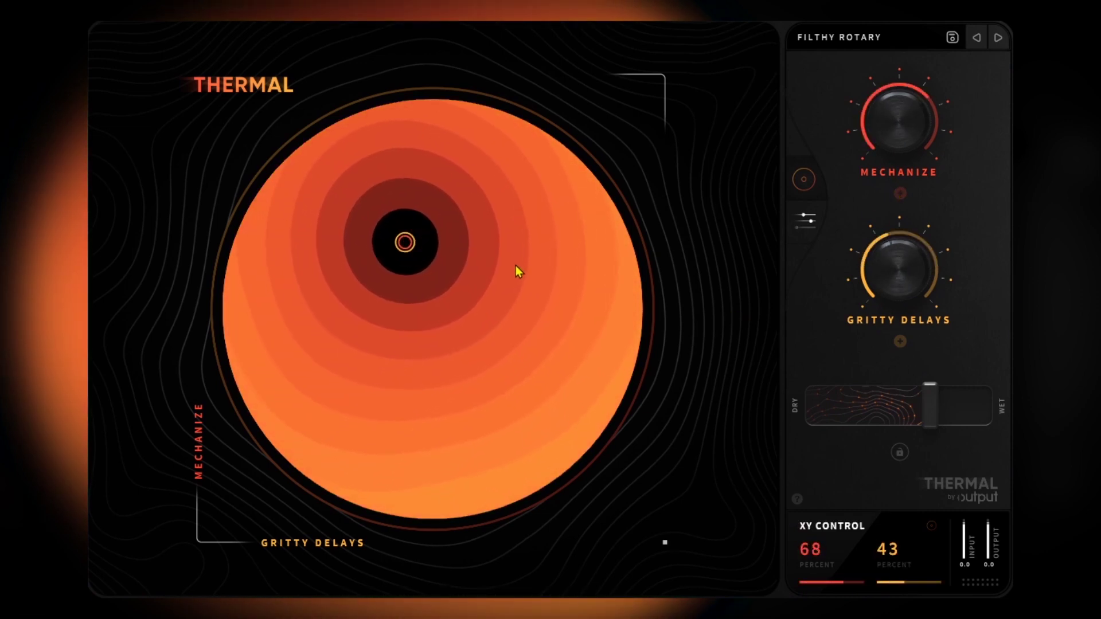
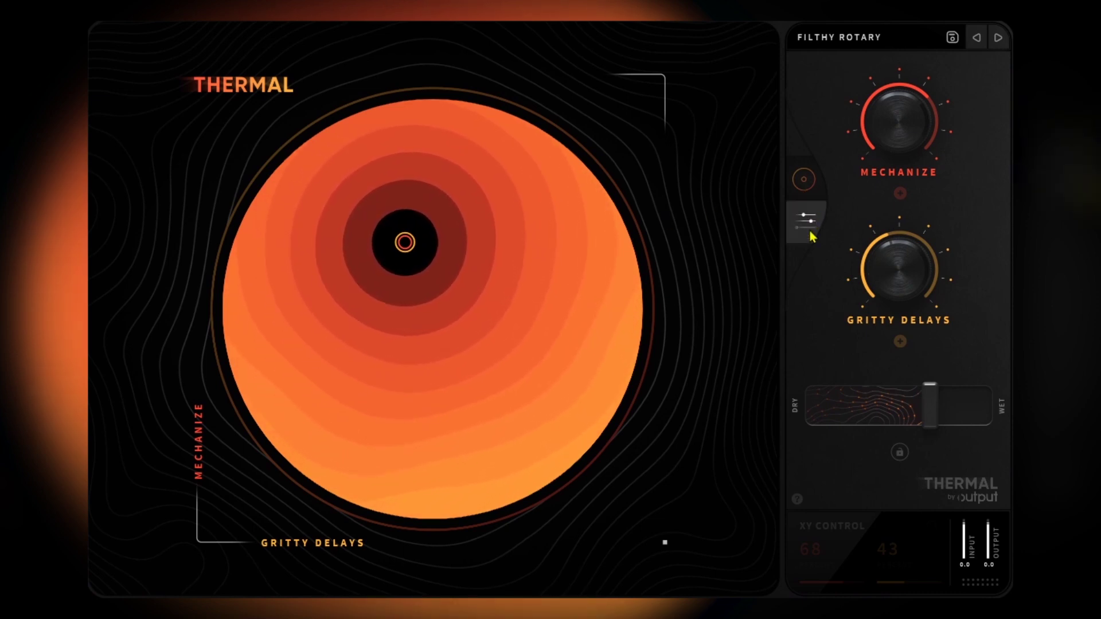
Open the advanced editing view, go through the three stages, and extend Stage 3's frequency band down to about 601 Hz.
left_click(810, 234)
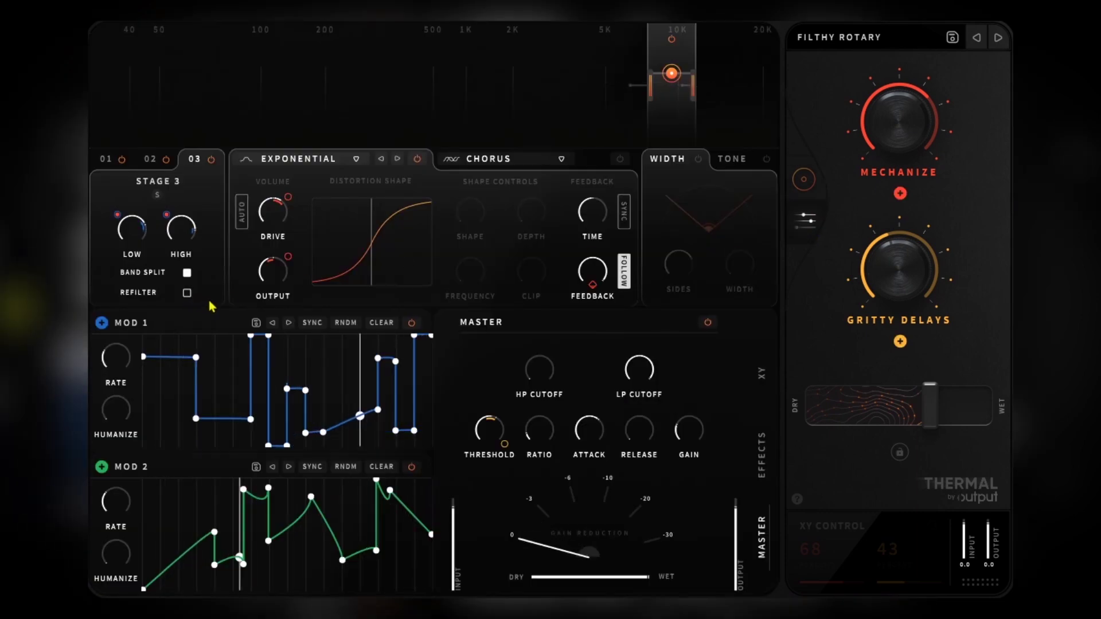
left_click(106, 163)
left_click(155, 163)
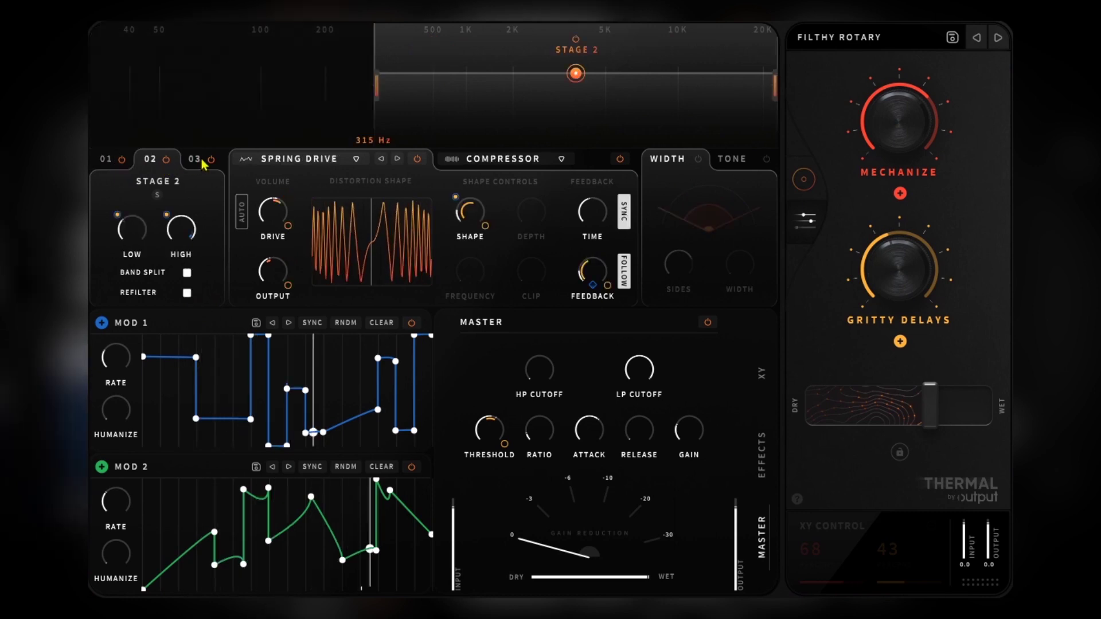
left_click(201, 163)
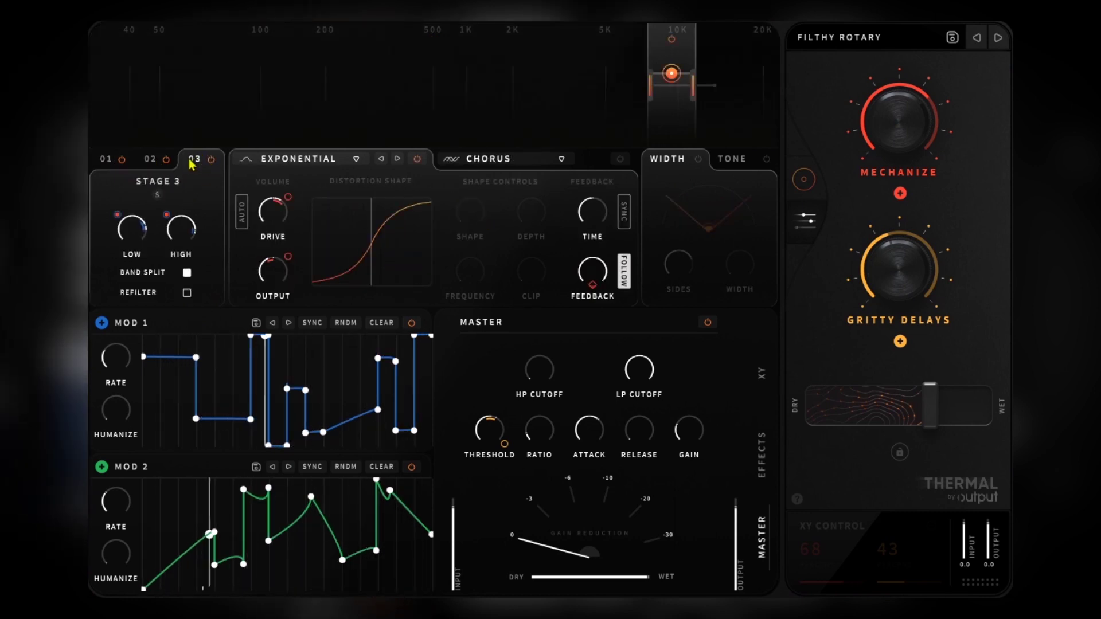
left_click_drag(651, 86, 463, 110)
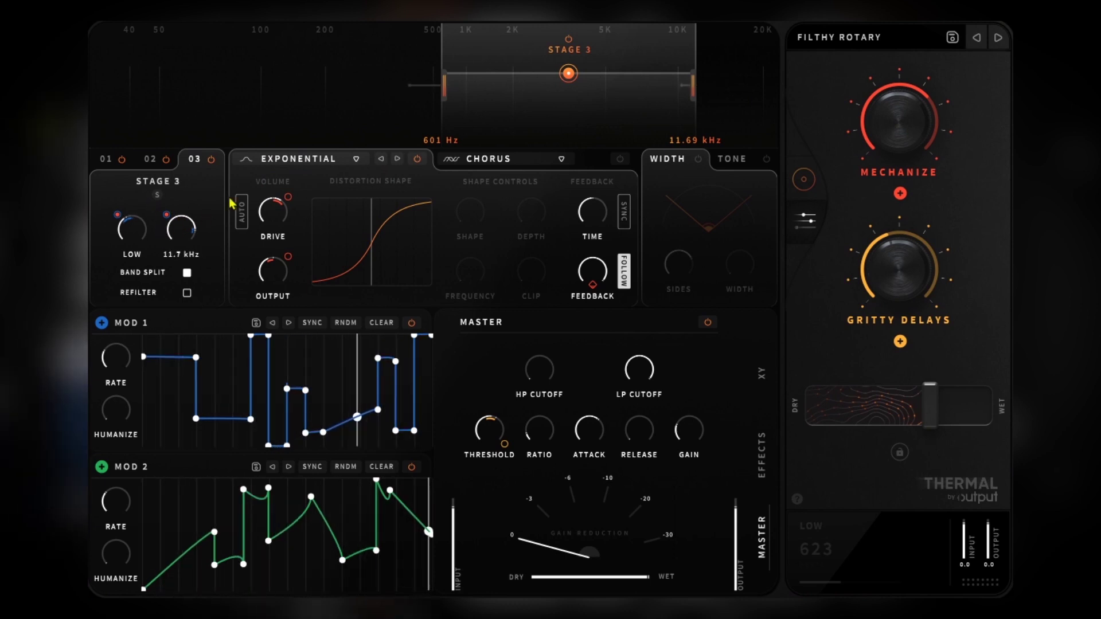
Examine the distortion types available for Stage 3 and its drive and output controls.
left_click(275, 159)
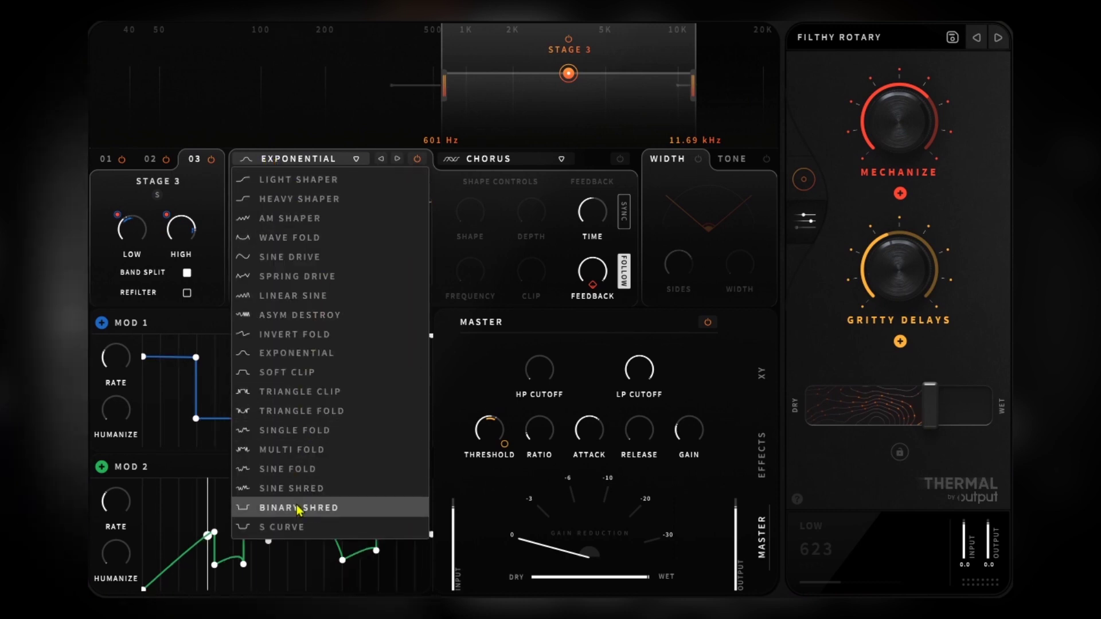
left_click(301, 162)
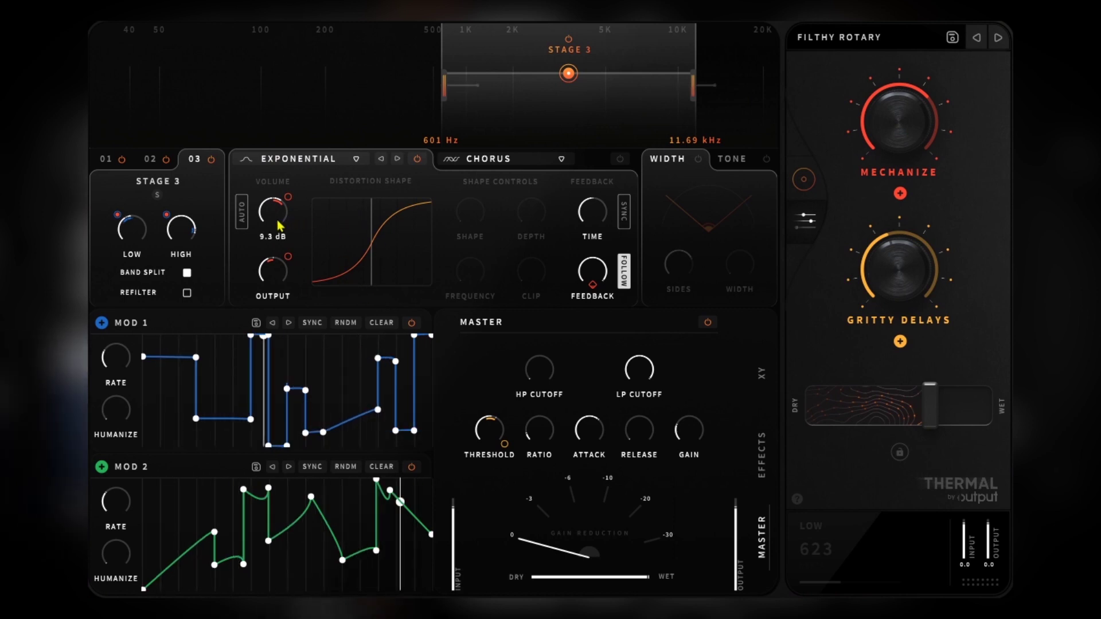
mouse_move(290, 280)
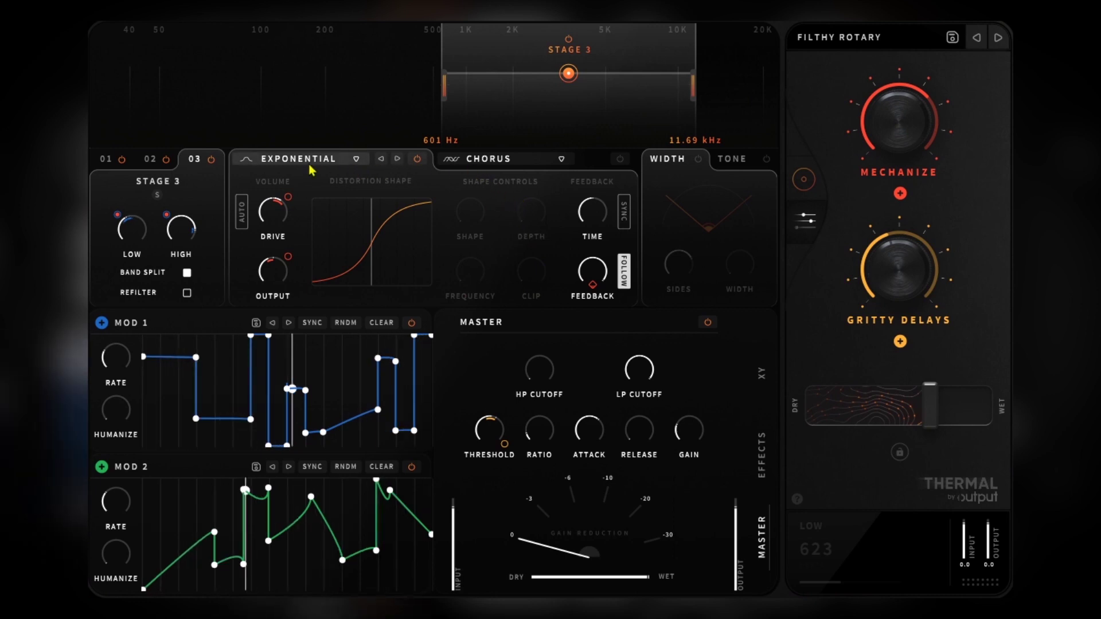
Replace Stage 3's Chorus effect with Reverb and enable it.
left_click(485, 163)
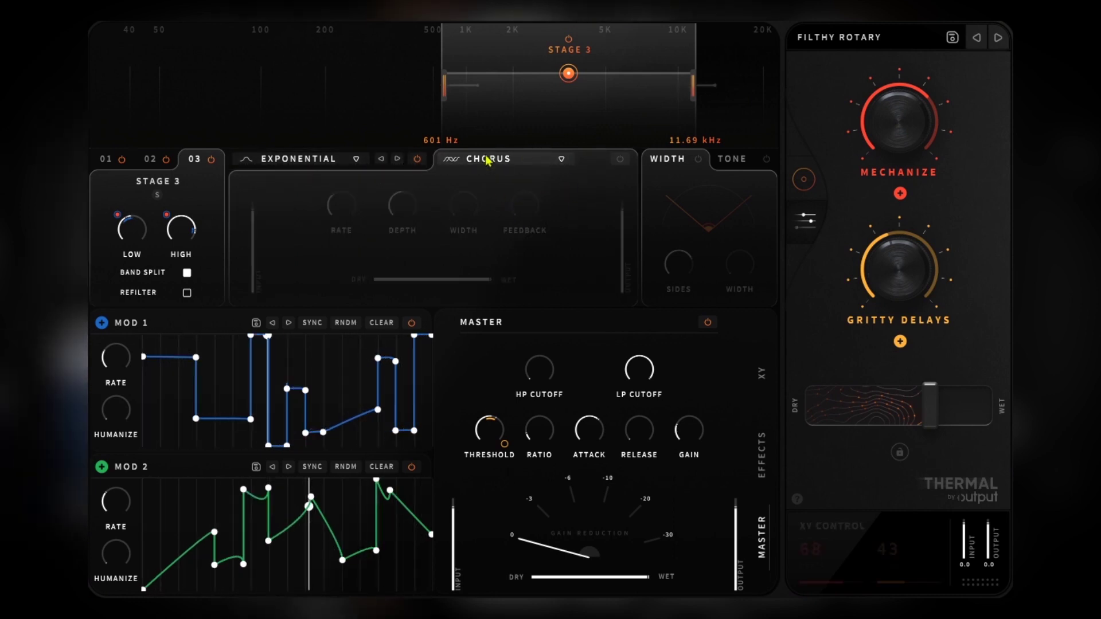
left_click(525, 165)
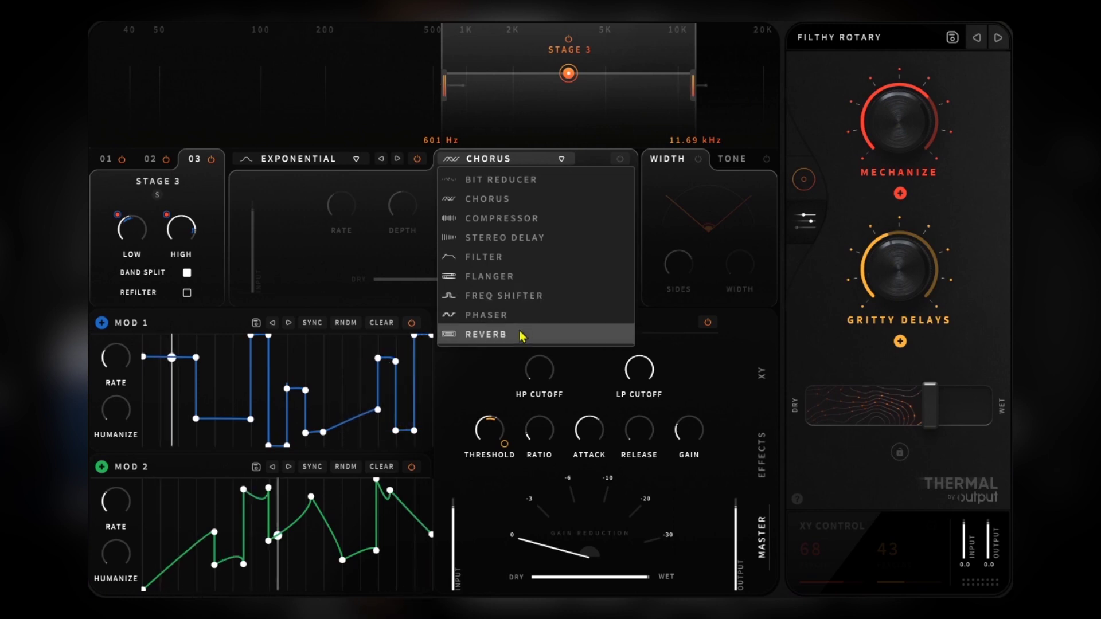
left_click(354, 245)
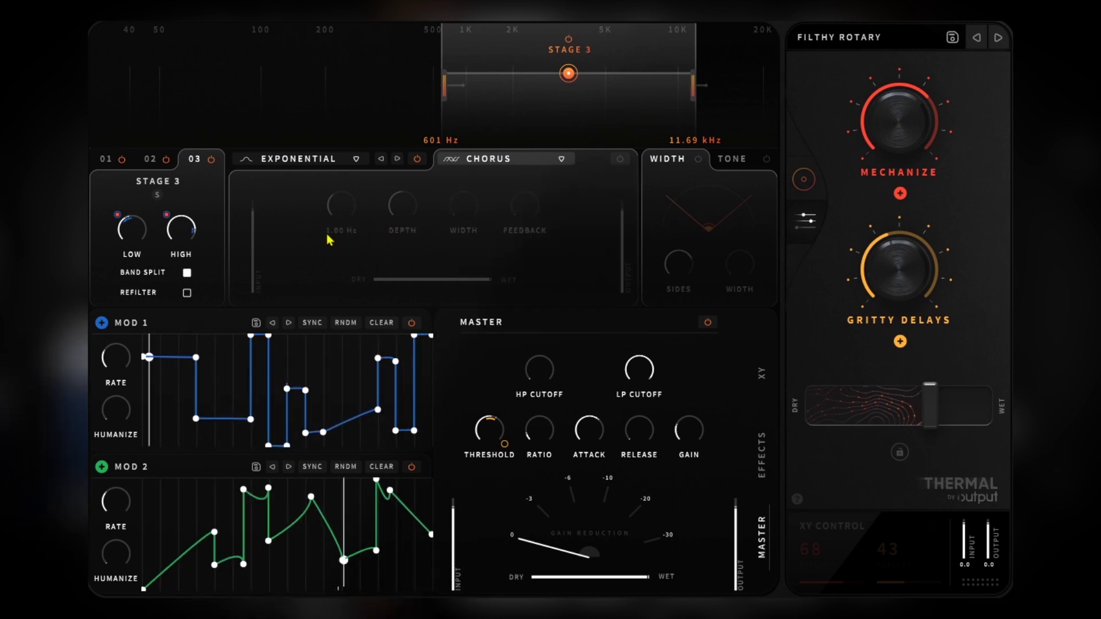
left_click(459, 160)
left_click(503, 337)
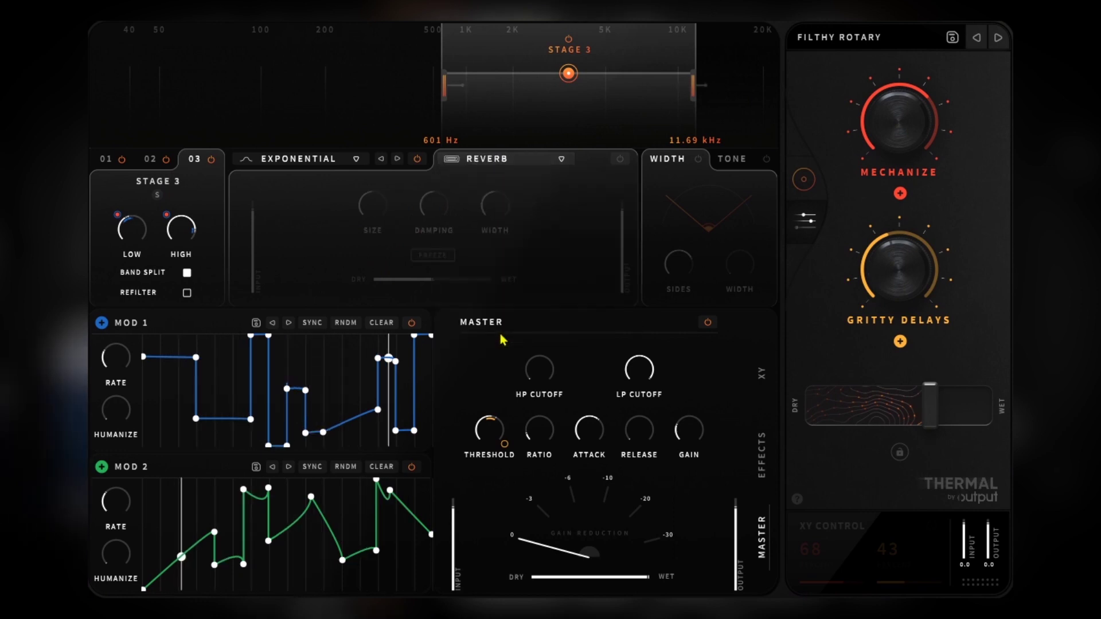
left_click(620, 159)
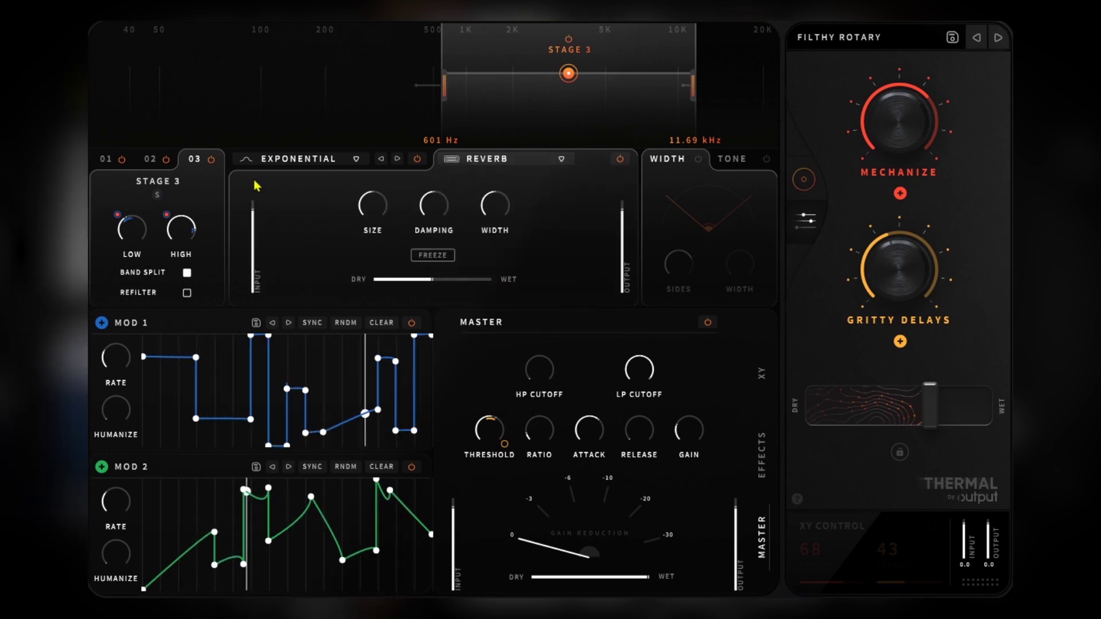
Show Stage 2's compressor, enable the stage's Width module and set Sides to 3.7 dB.
left_click(148, 164)
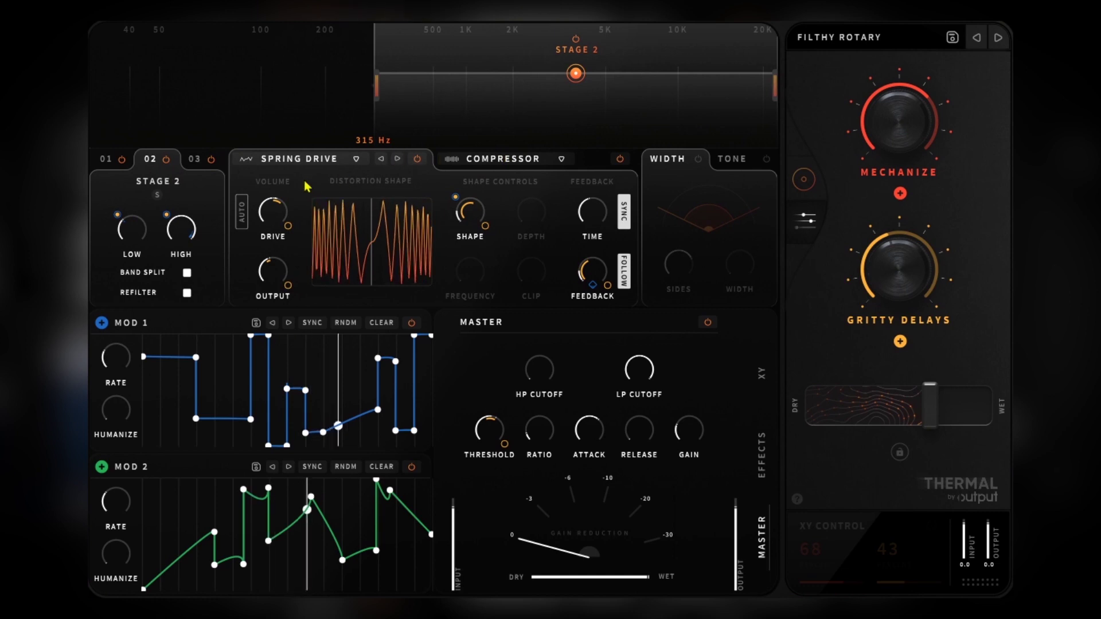
left_click(467, 160)
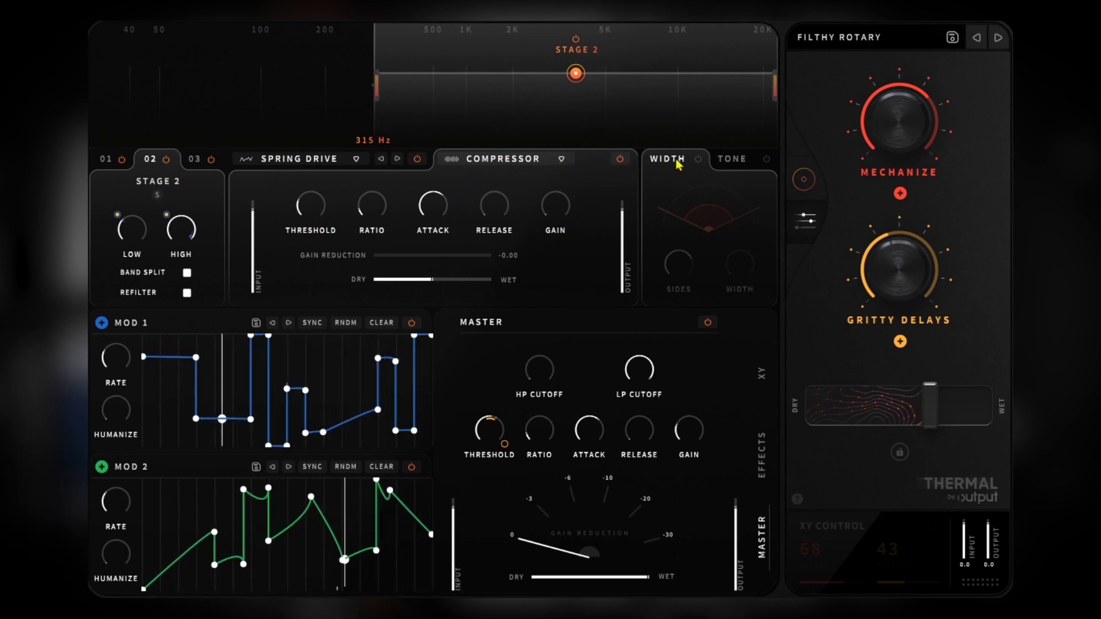
left_click(698, 160)
mouse_move(688, 270)
left_mouse_down()
mouse_move(687, 285)
mouse_move(682, 258)
left_mouse_up()
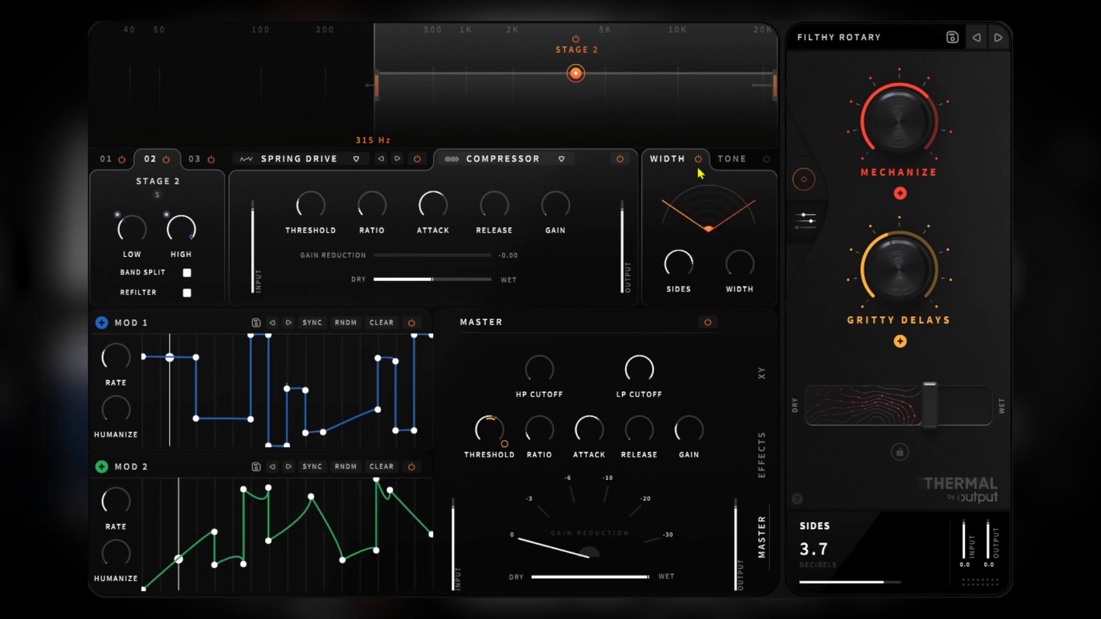
Enable Stage 2's Tone module and lower its High level to -10.5 dB.
left_click(740, 162)
left_click(768, 160)
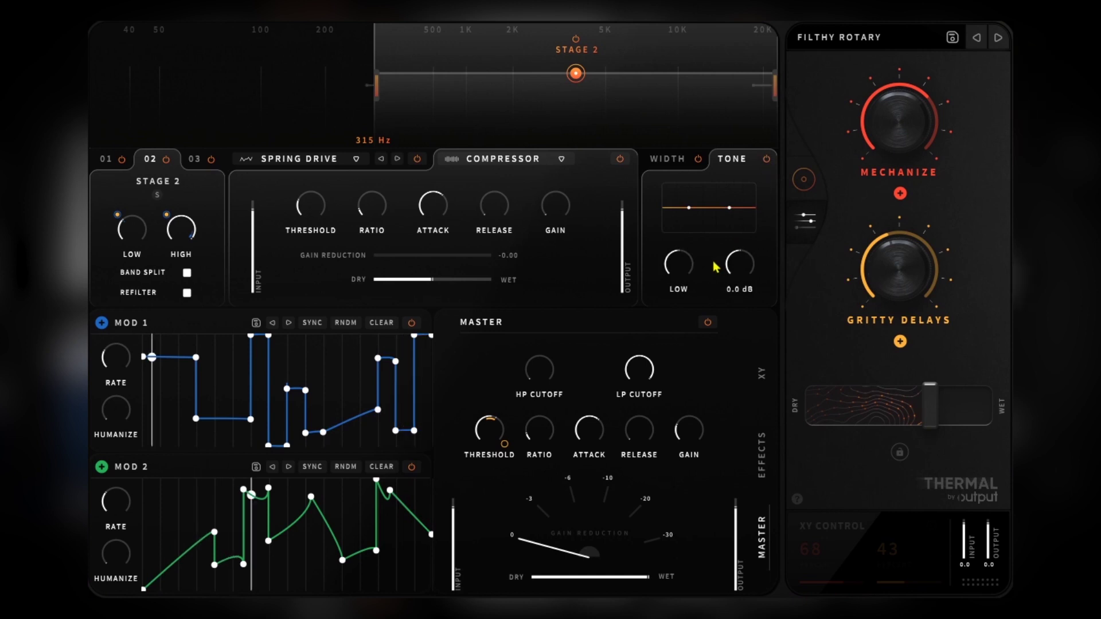
left_click_drag(717, 263, 718, 298)
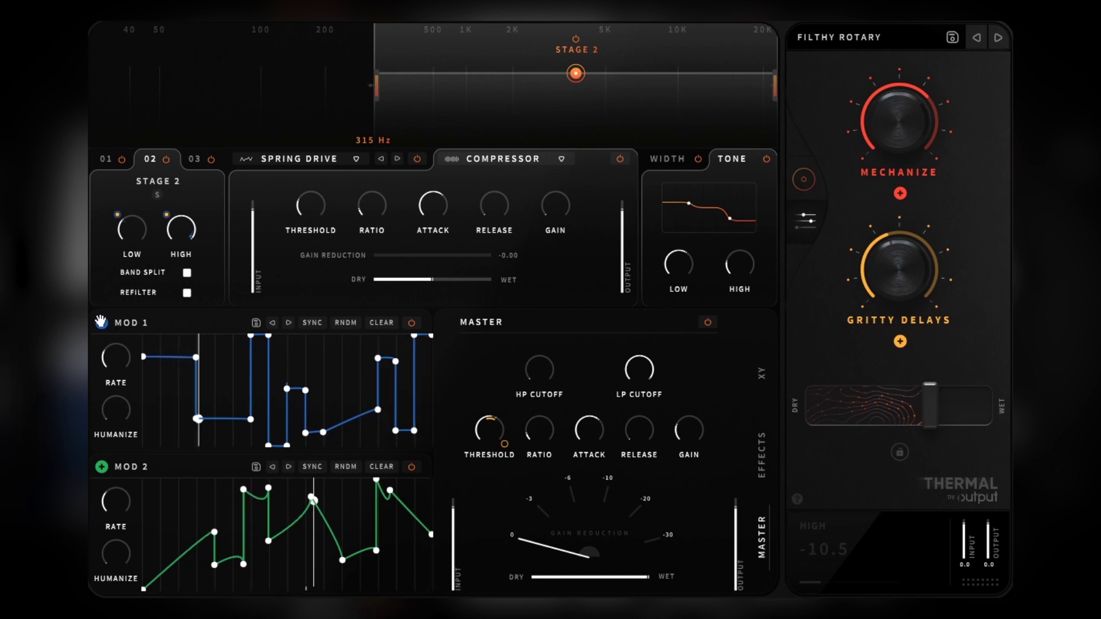
Assign Mod 1 to the Stage 2 compressor's Threshold and adjust the modulation to a positive depth.
left_click_drag(102, 327, 318, 222)
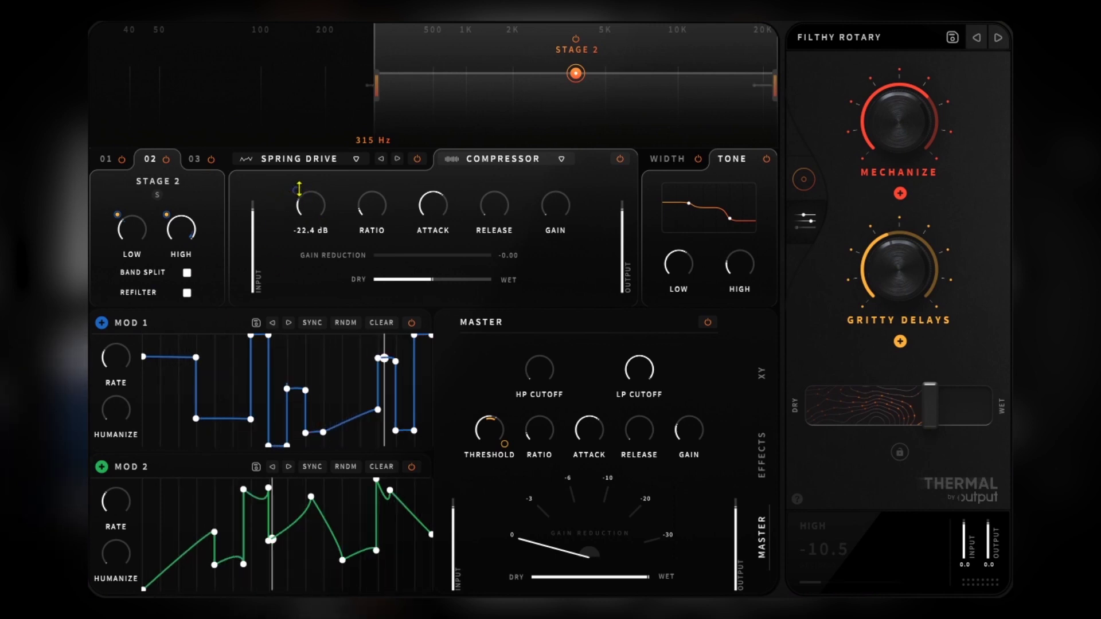
left_click_drag(297, 194, 298, 163)
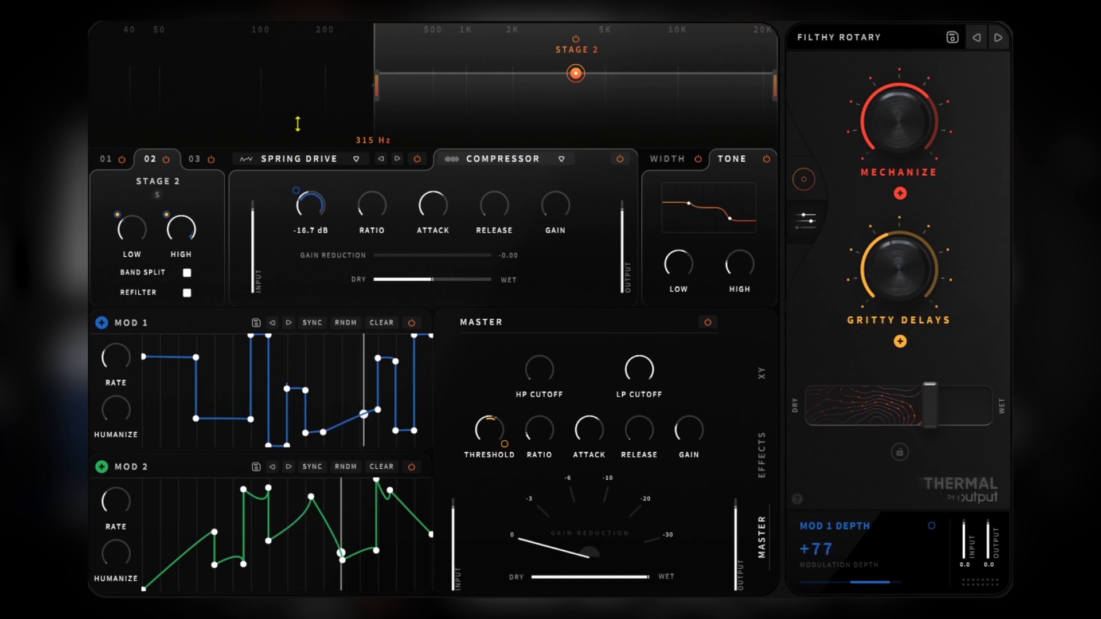
left_click_drag(298, 120, 302, 249)
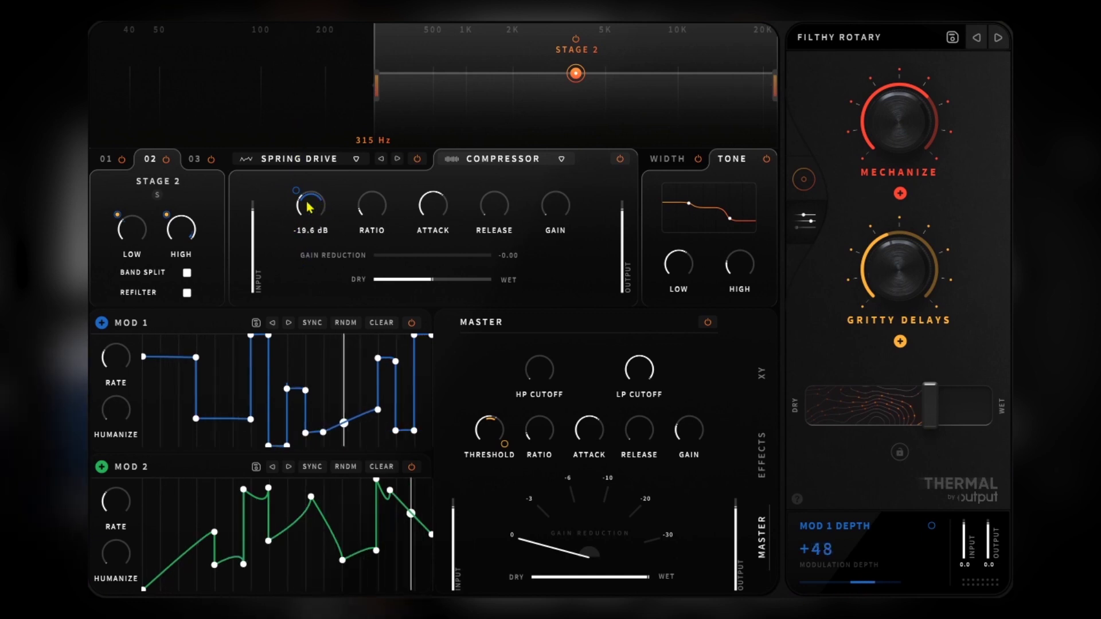
left_click_drag(297, 192, 298, 112)
Load the Around Center shape into Mod 1 and set its Humanize amount to about 46 percent.
left_click(288, 322)
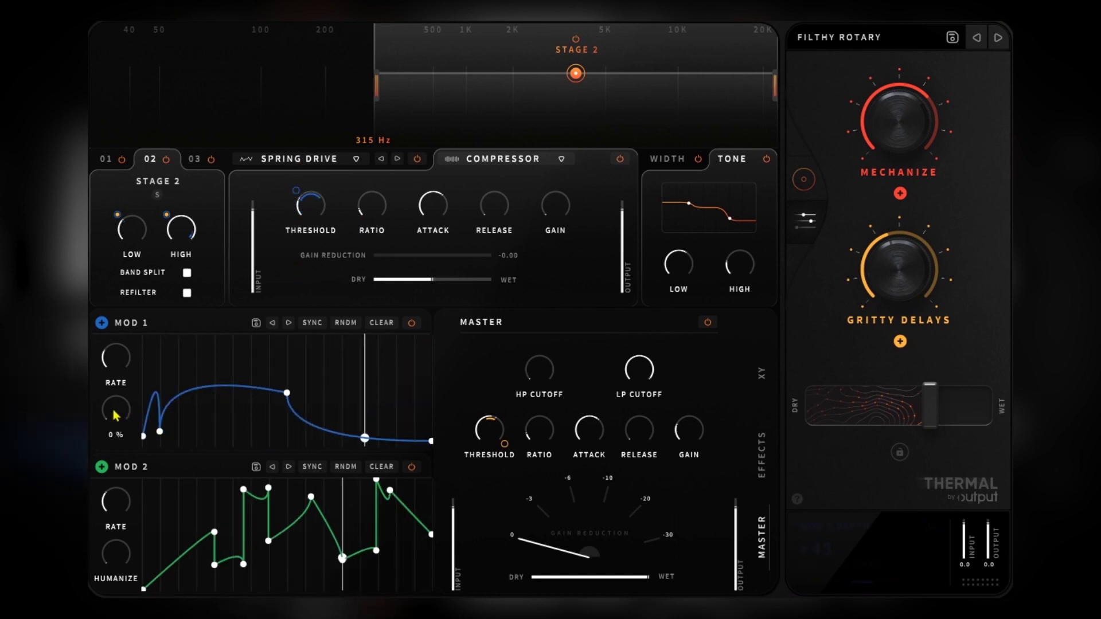
left_click_drag(117, 419, 123, 347)
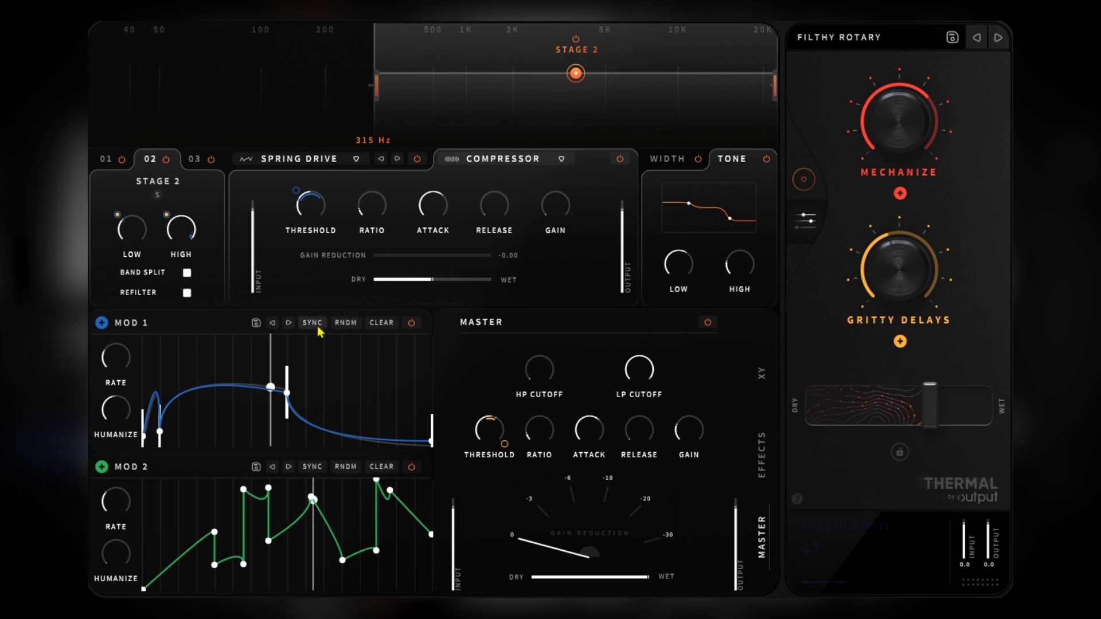
left_click(289, 323)
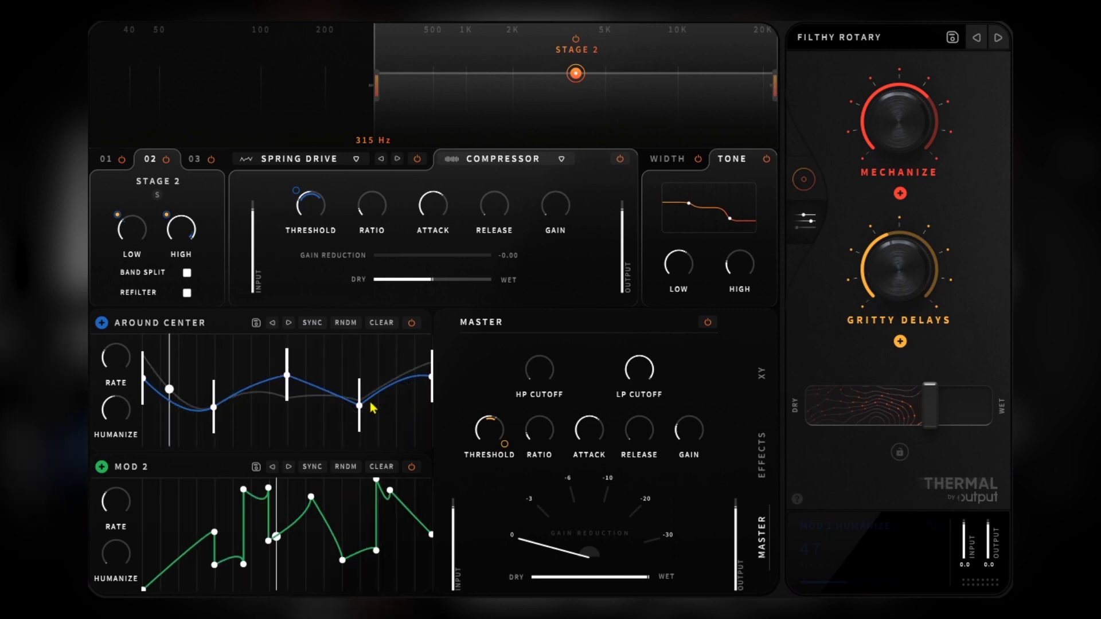
mouse_move(288, 213)
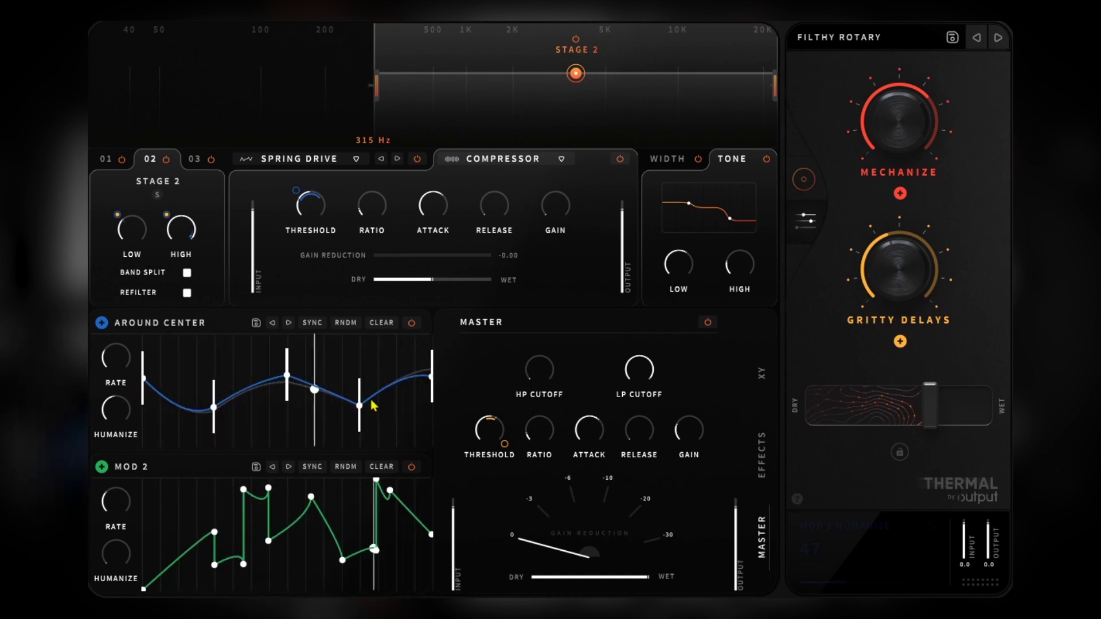
left_click_drag(115, 409, 122, 338)
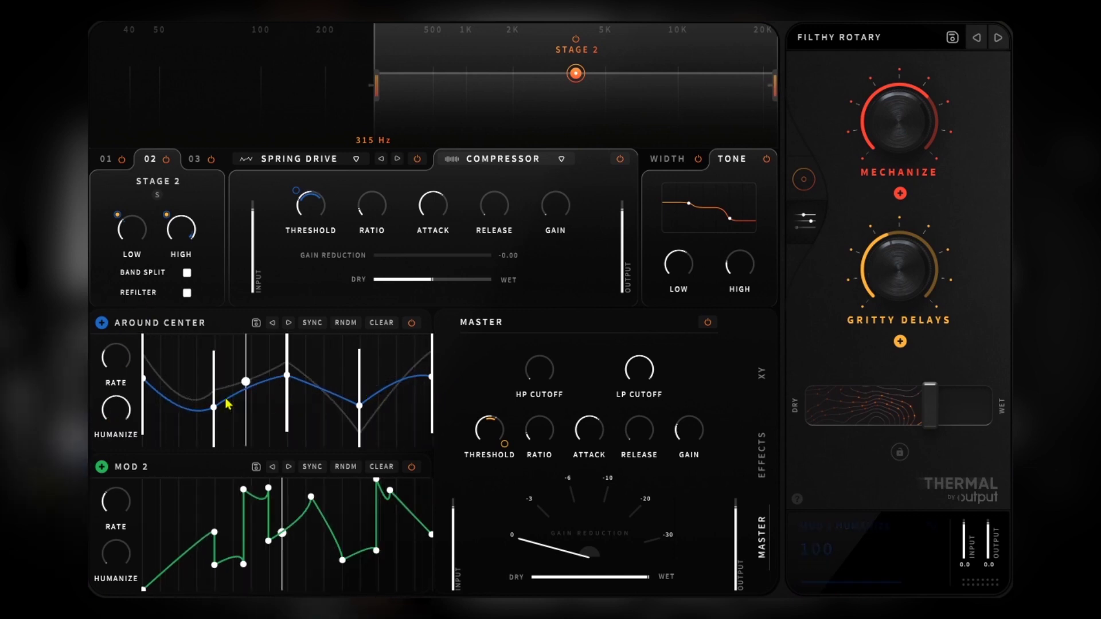
left_click_drag(115, 408, 107, 469)
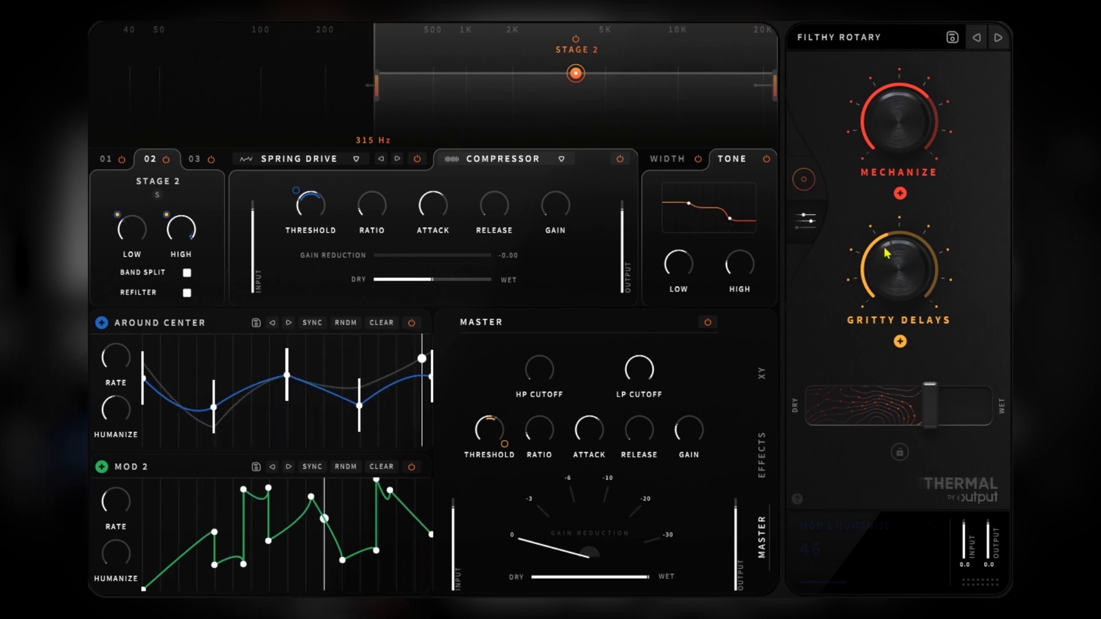
Assign the Mechanize macro to the Stage 2 compressor's Ratio and compare the advanced view with the main XY view.
left_click(803, 180)
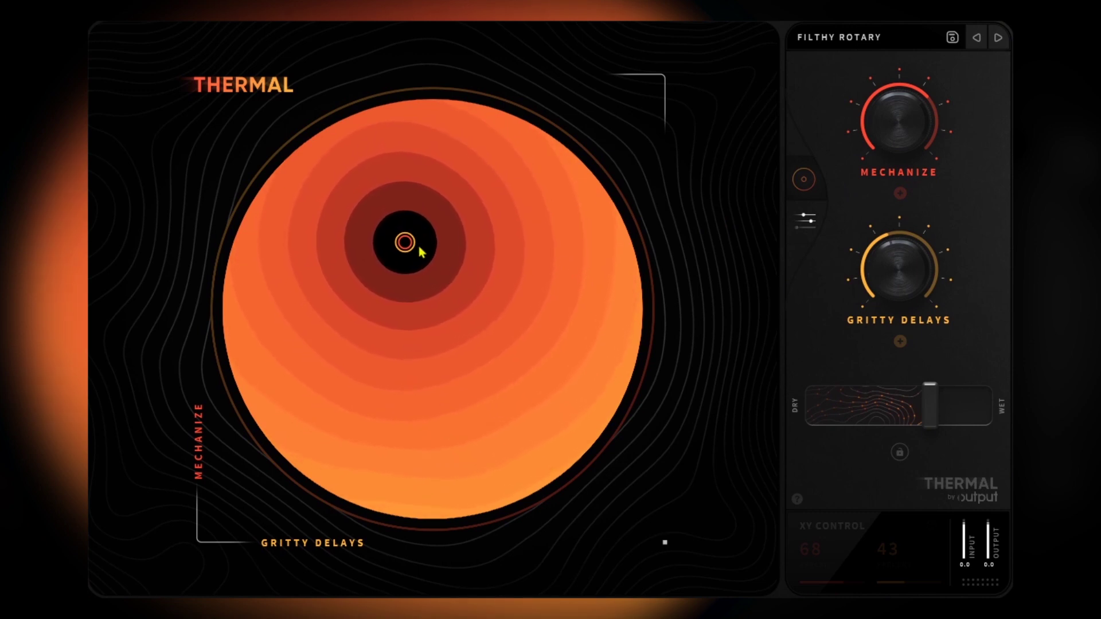
left_click(806, 219)
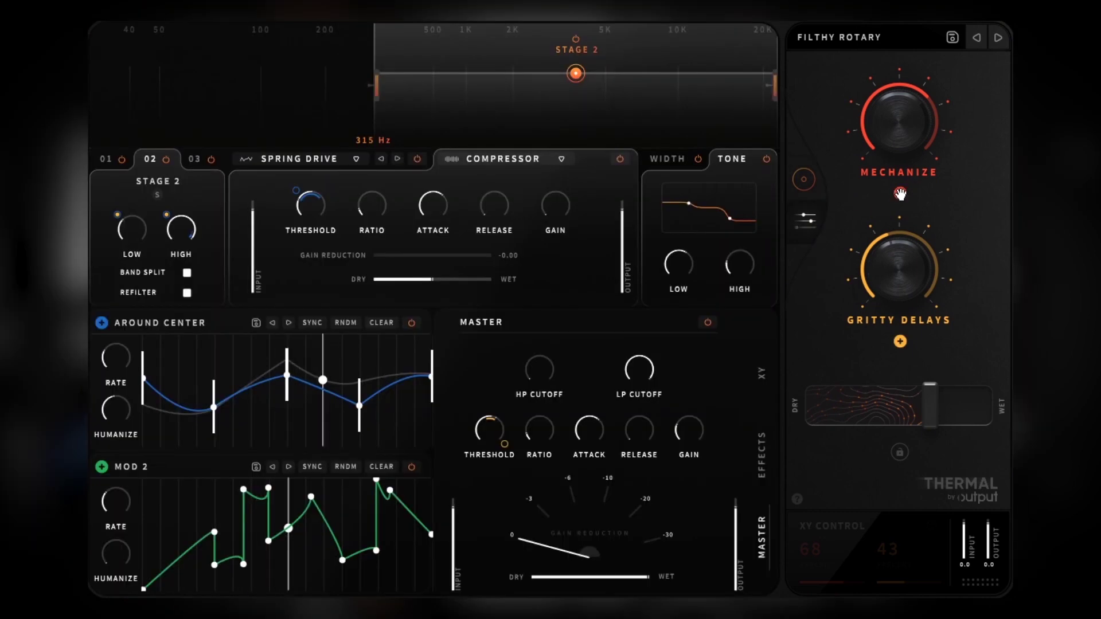
left_click_drag(898, 195, 393, 109)
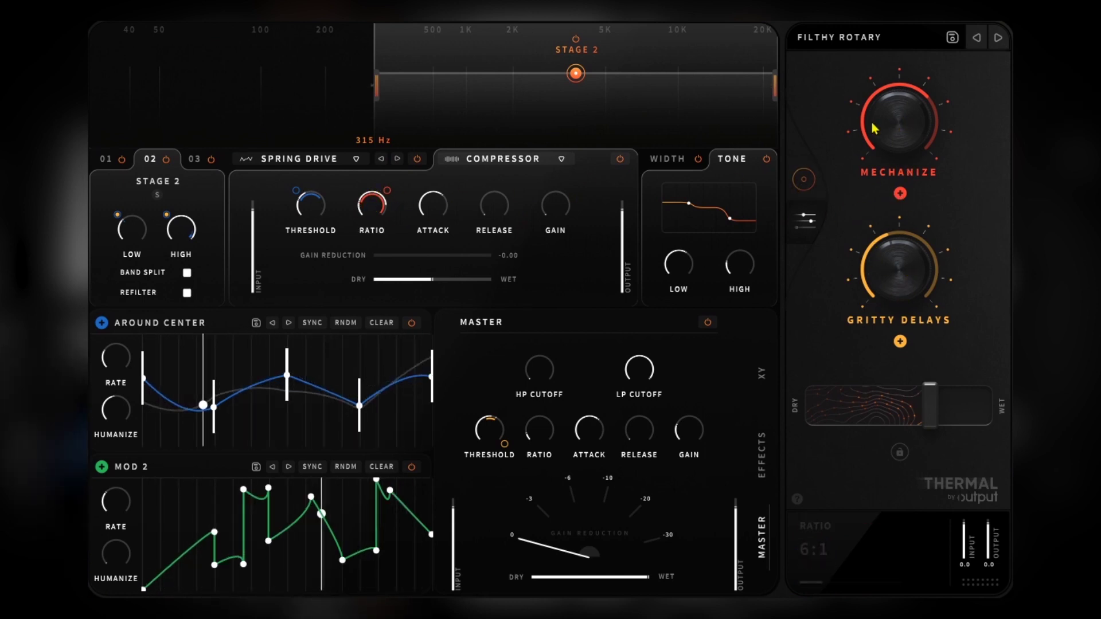
left_click(803, 179)
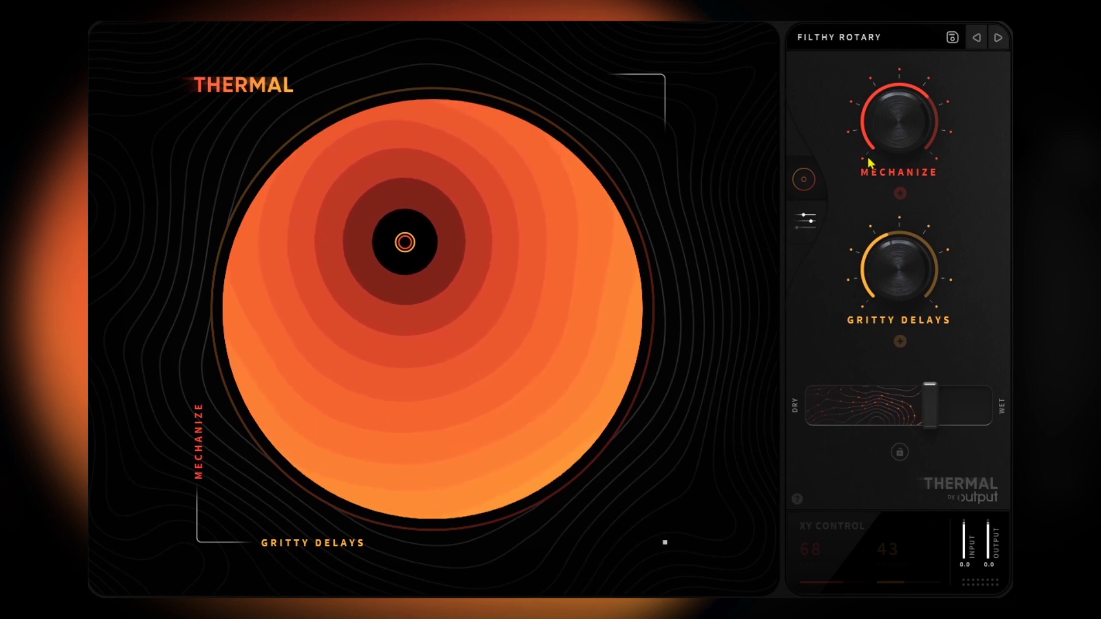
left_click(797, 213)
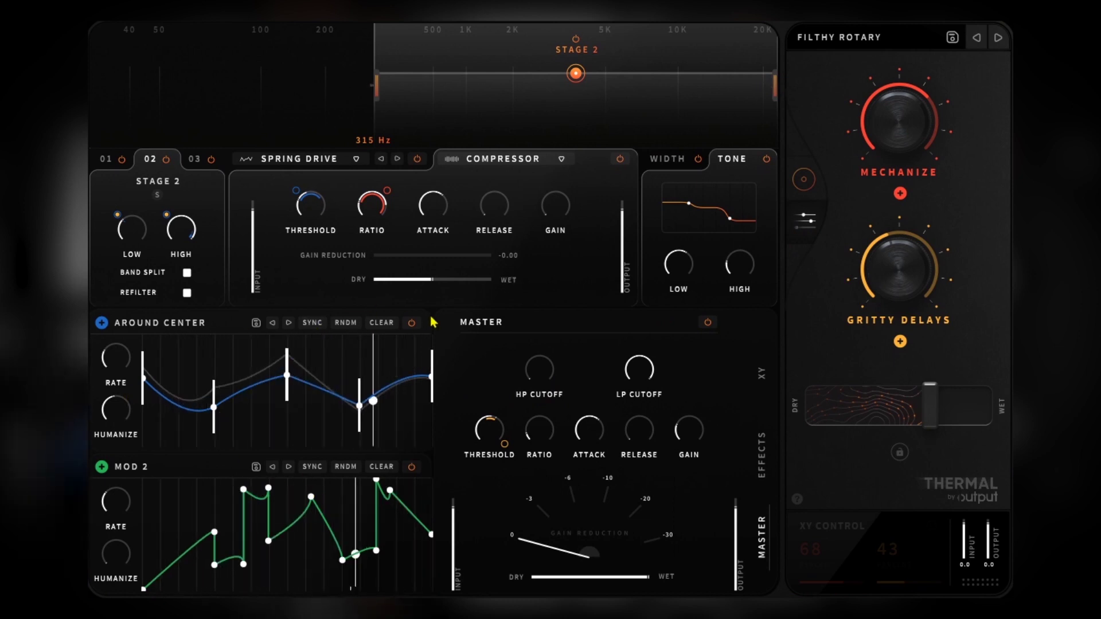
mouse_move(369, 241)
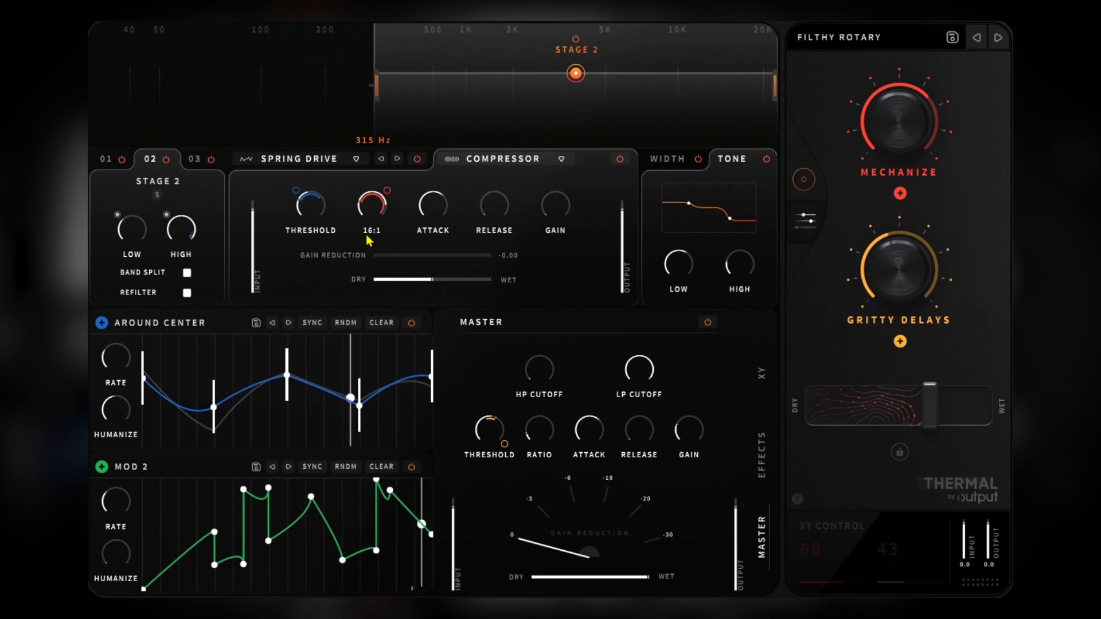
mouse_move(485, 208)
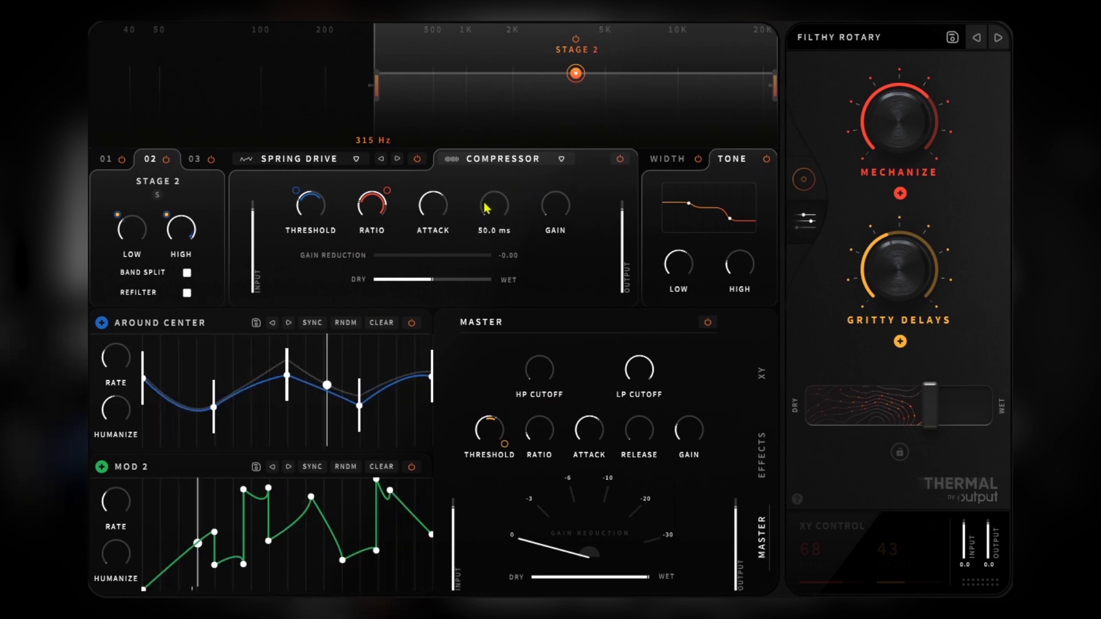
Narrow Stage 2's band to 2.48–4.37 kHz and assign Mod 2 to its Low frequency with a depth of +54.
left_click_drag(385, 84, 548, 95)
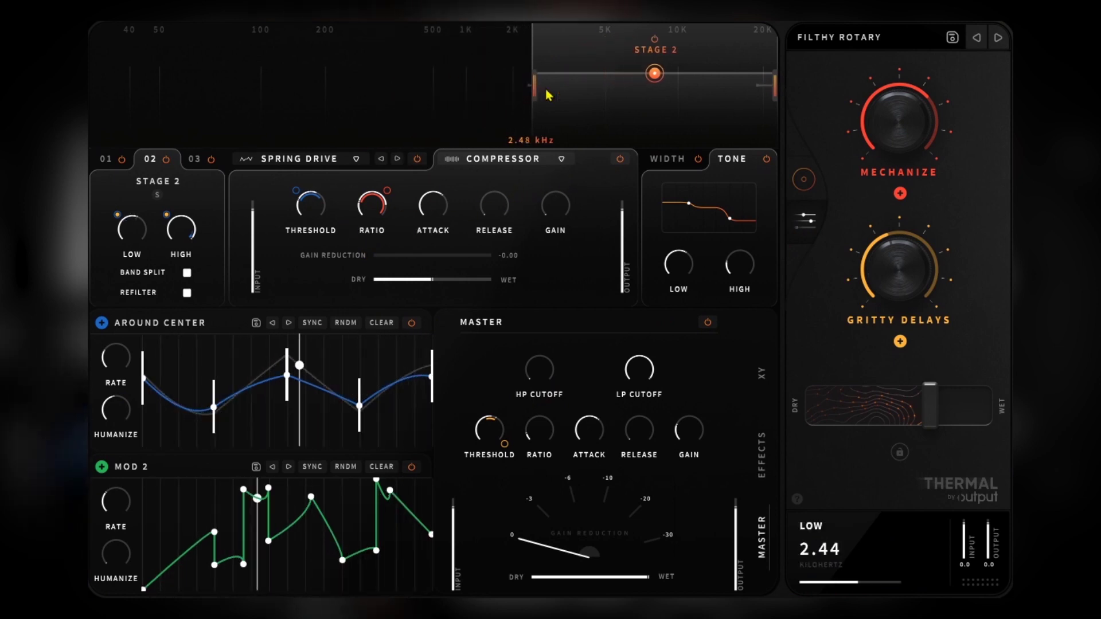
left_click_drag(774, 86, 520, 104)
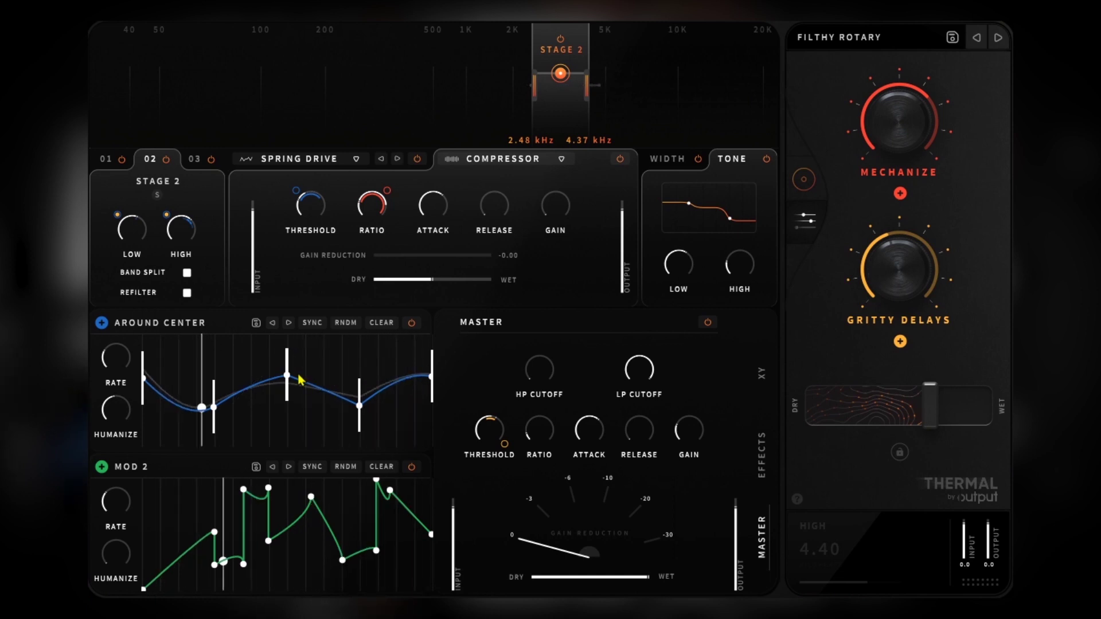
left_click_drag(98, 469, 117, 222)
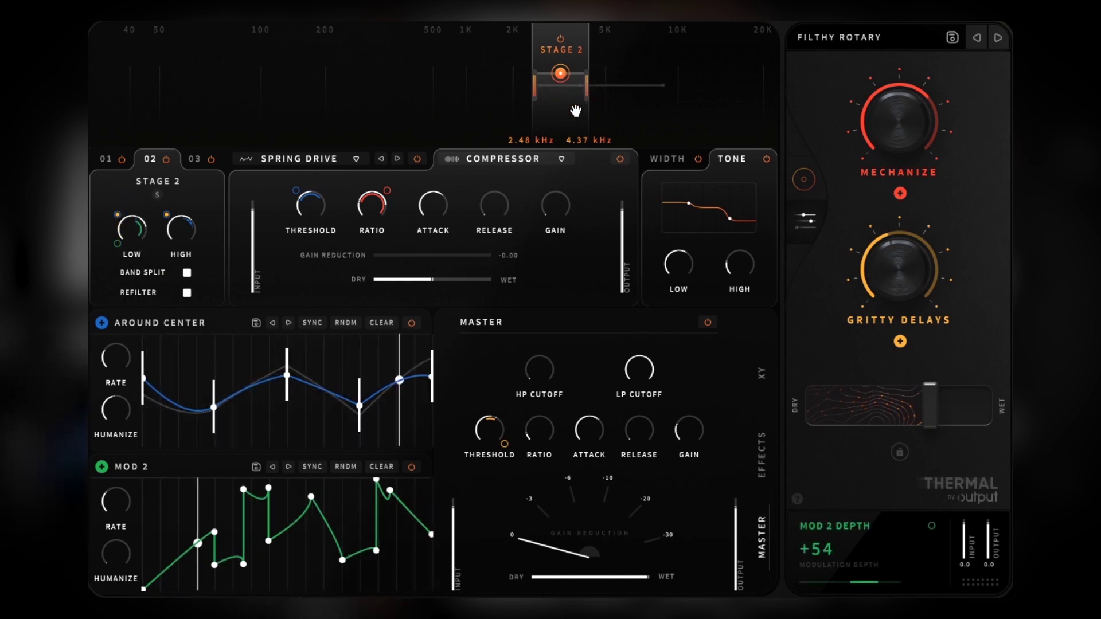
Change Mod 2's depth on Stage 2's Low frequency to a negative amount and set the band to 2.31–9.99 kHz.
mouse_move(136, 229)
left_click_drag(119, 244, 119, 326)
left_click_drag(132, 229, 132, 272)
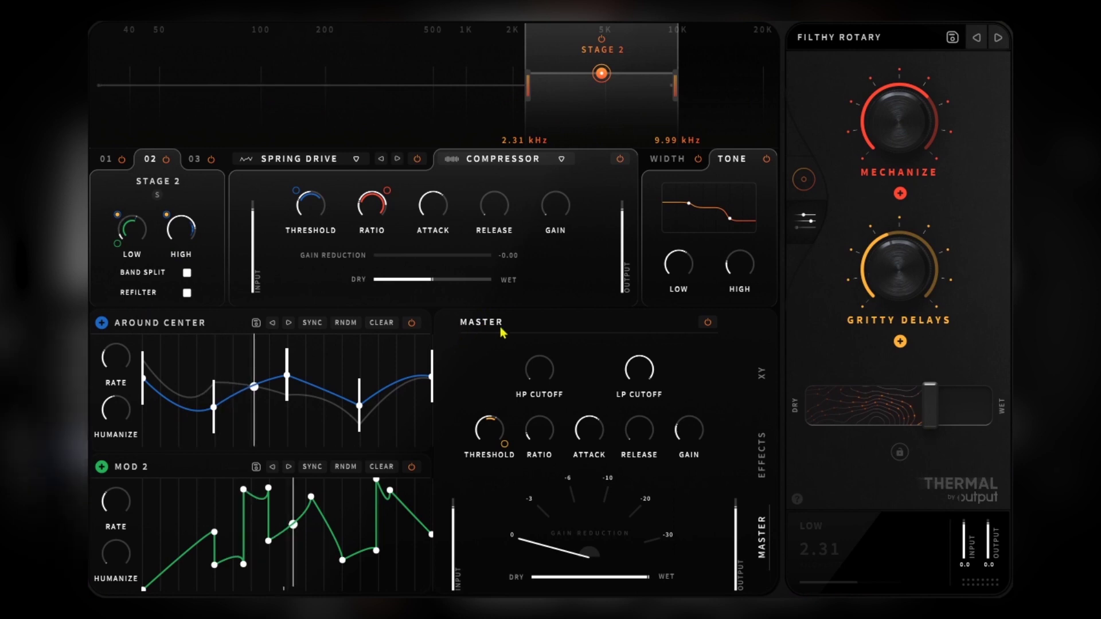
Show the XY control within the advanced view and set Mechanize to 42 percent and Gritty Delays to 58 percent.
left_click(762, 374)
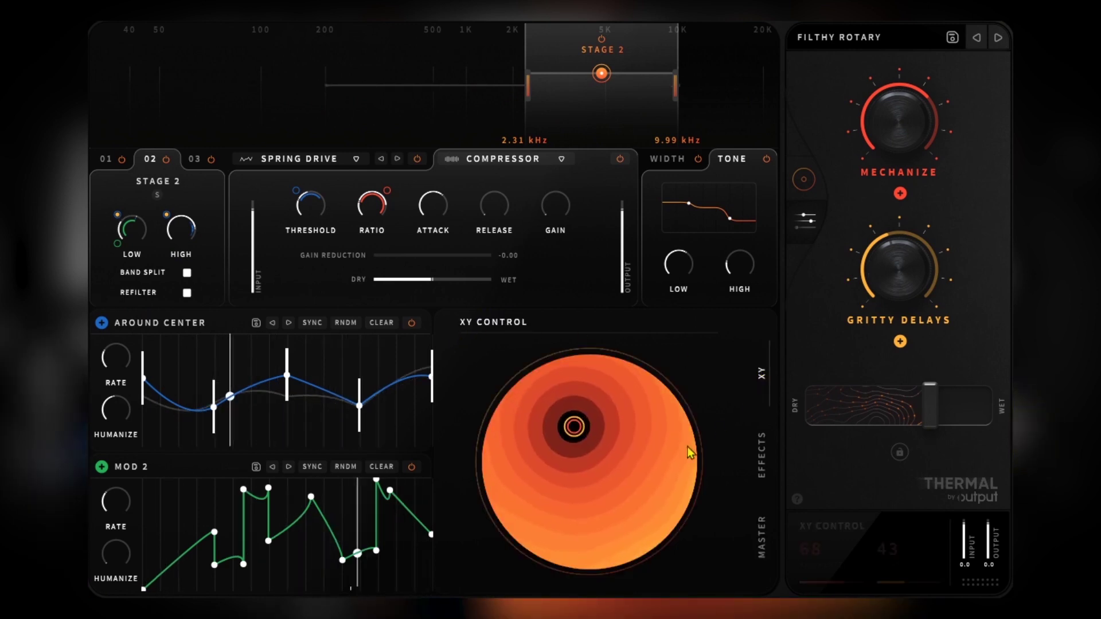
left_click_drag(578, 435, 554, 496)
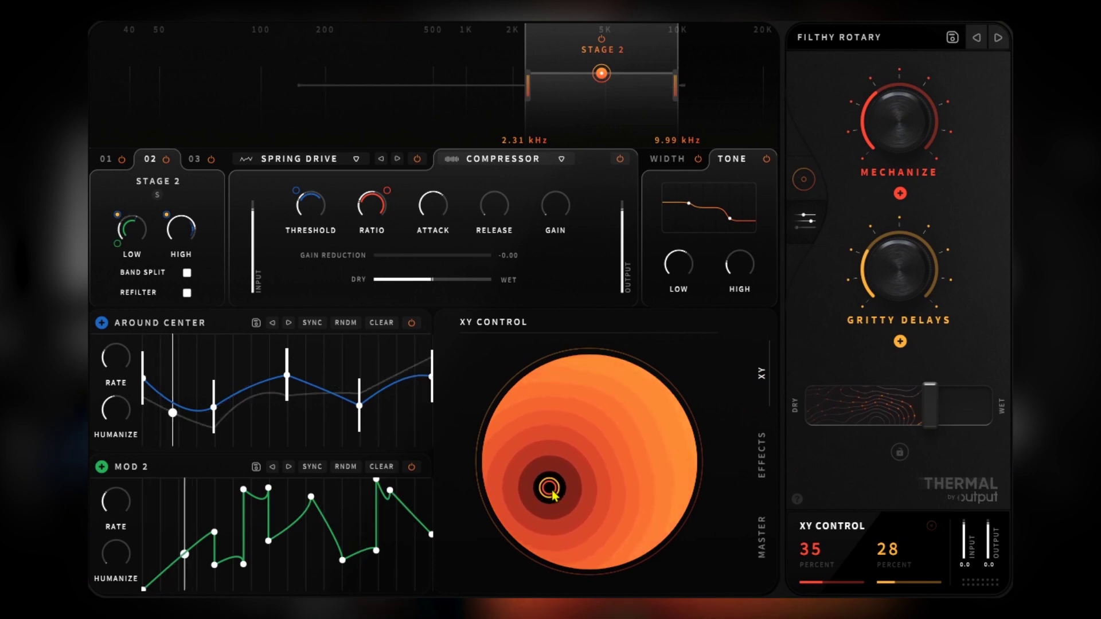
mouse_move(388, 233)
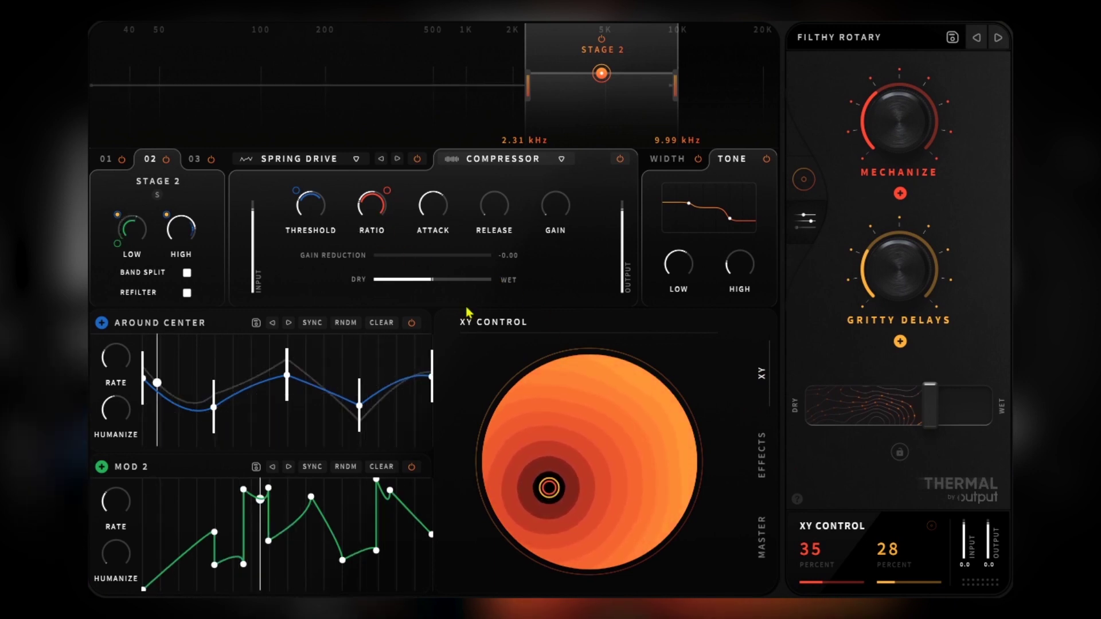
left_click_drag(554, 474, 602, 473)
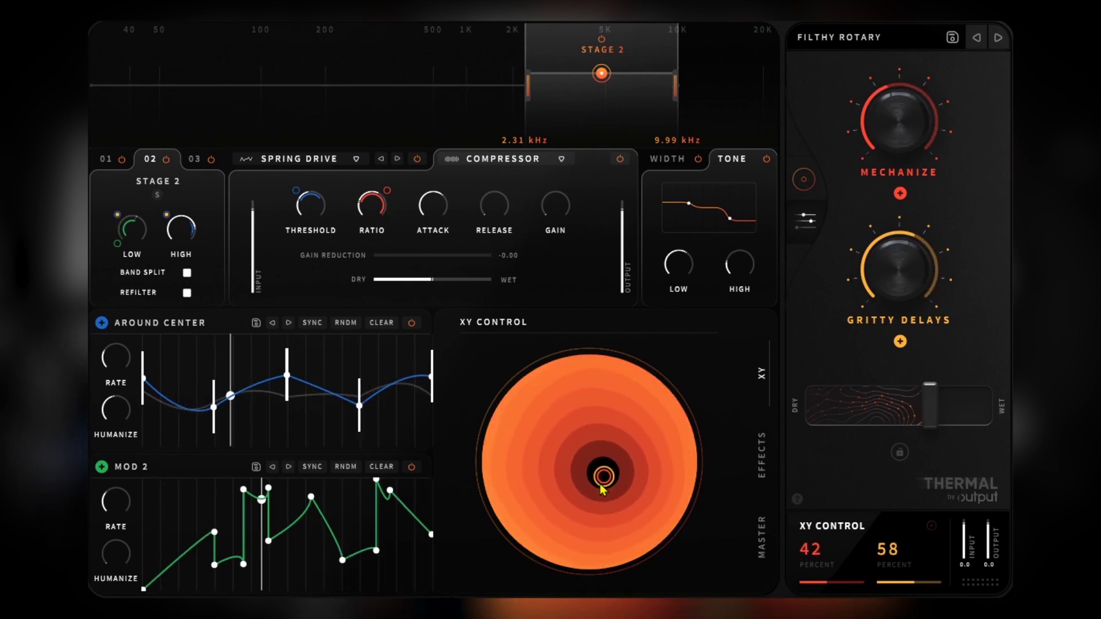
Show the effects section, review the effect types available for the Reverb slot, and switch the reverb off and on again.
left_click(763, 459)
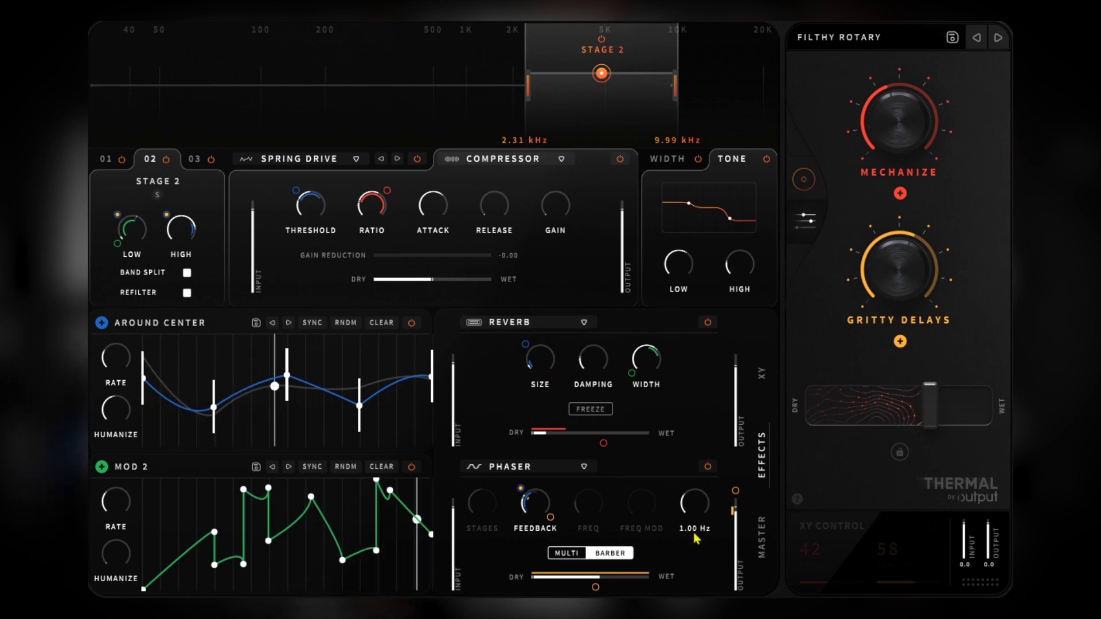
left_click(526, 322)
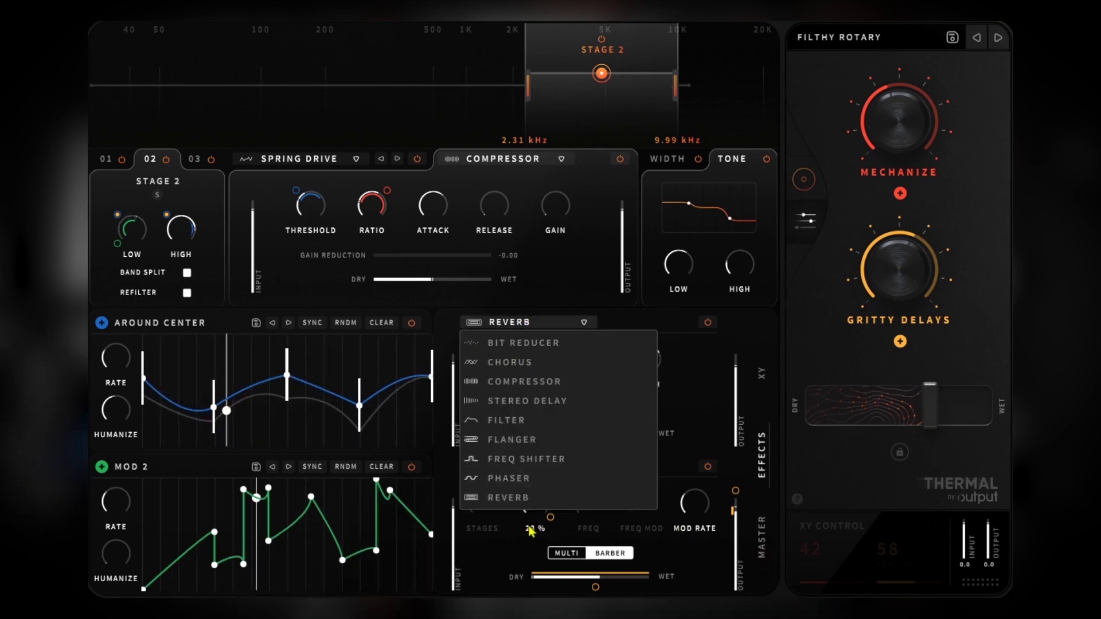
left_click(518, 324)
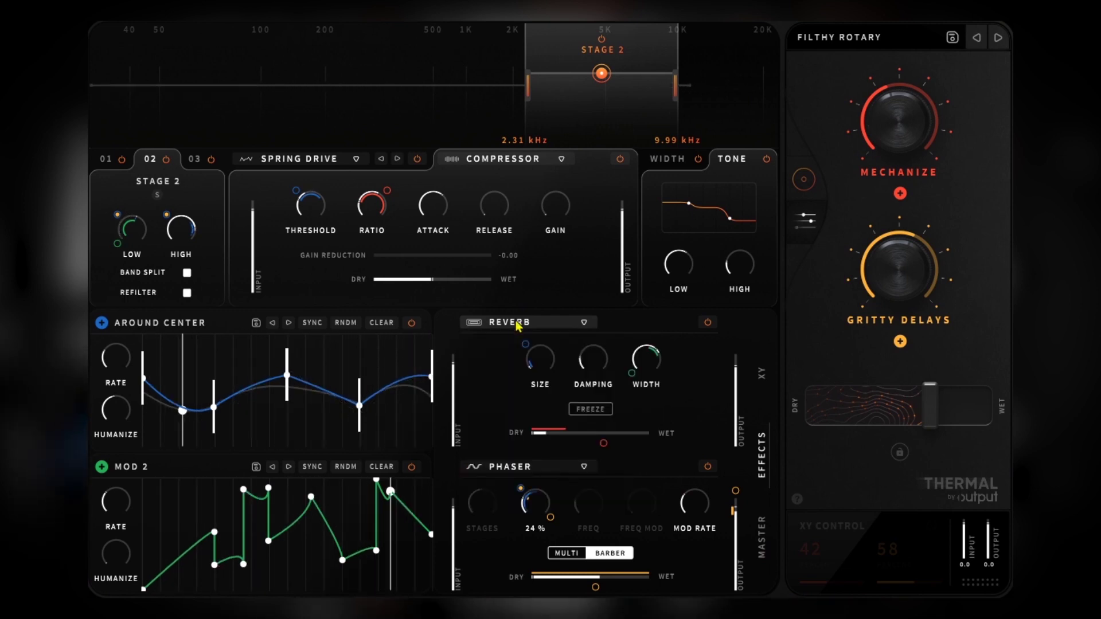
mouse_move(546, 377)
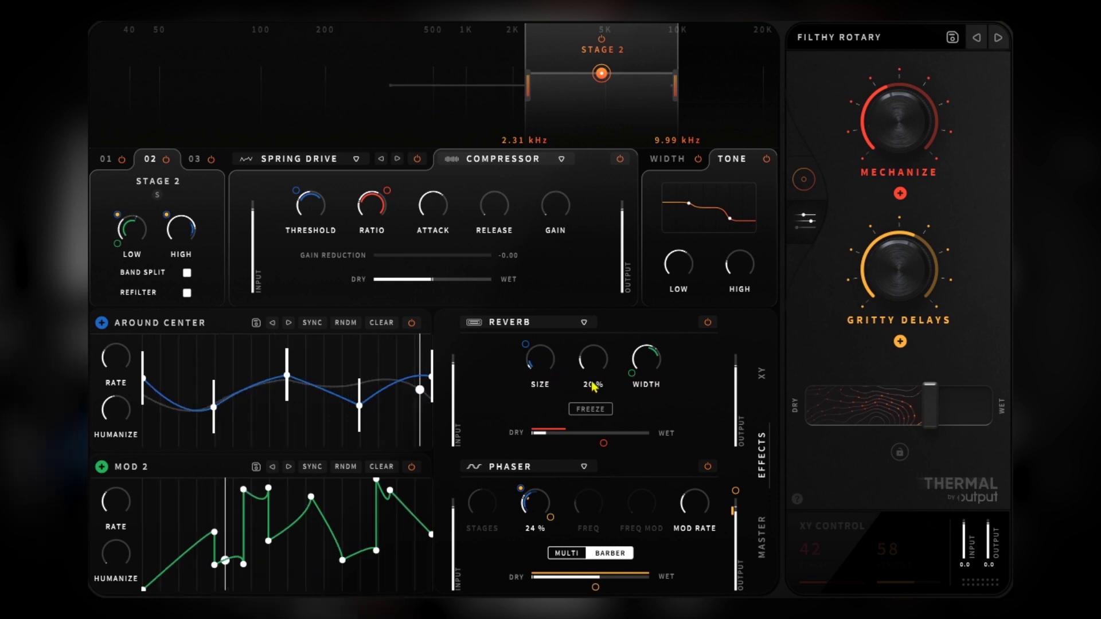
left_click(706, 323)
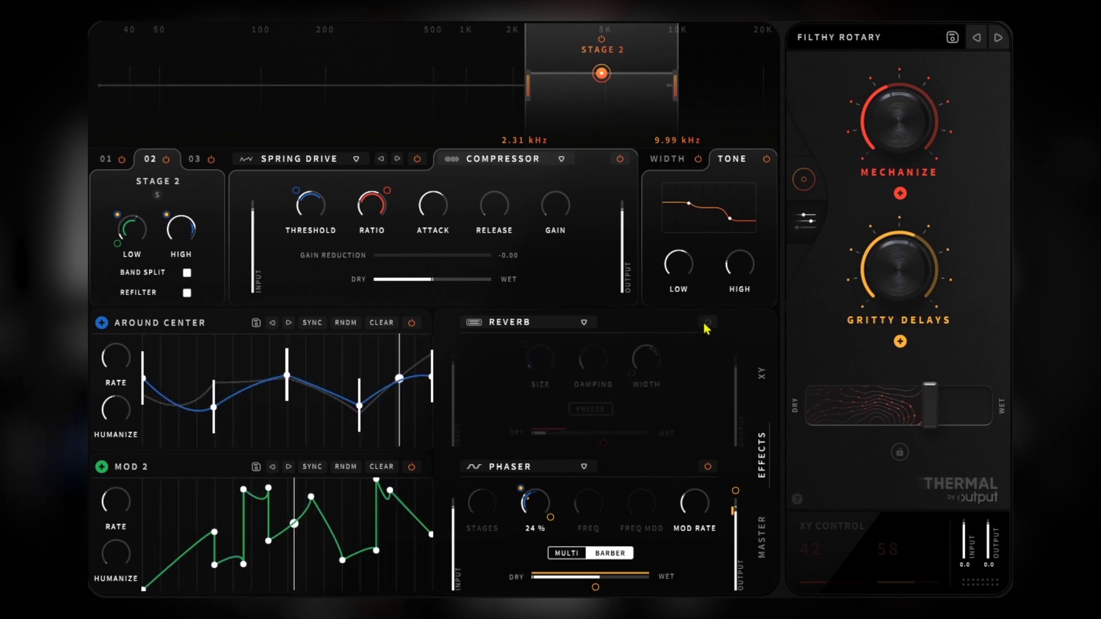
left_click(706, 324)
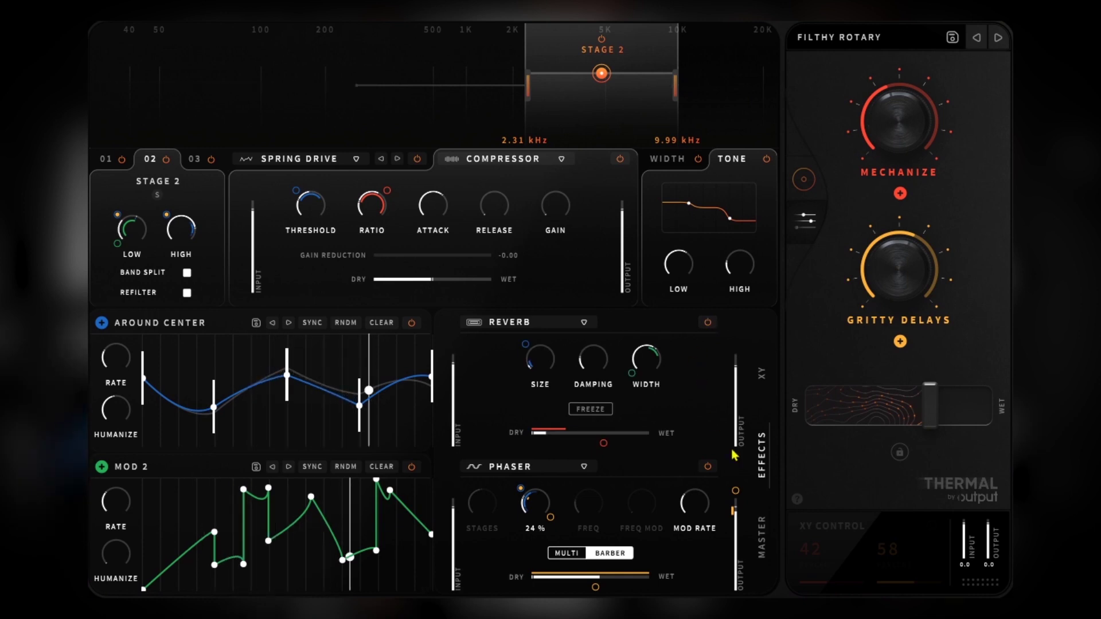
Show the Master section and examine its cutoff filters, compressor controls and dry/wet mix.
left_click(763, 538)
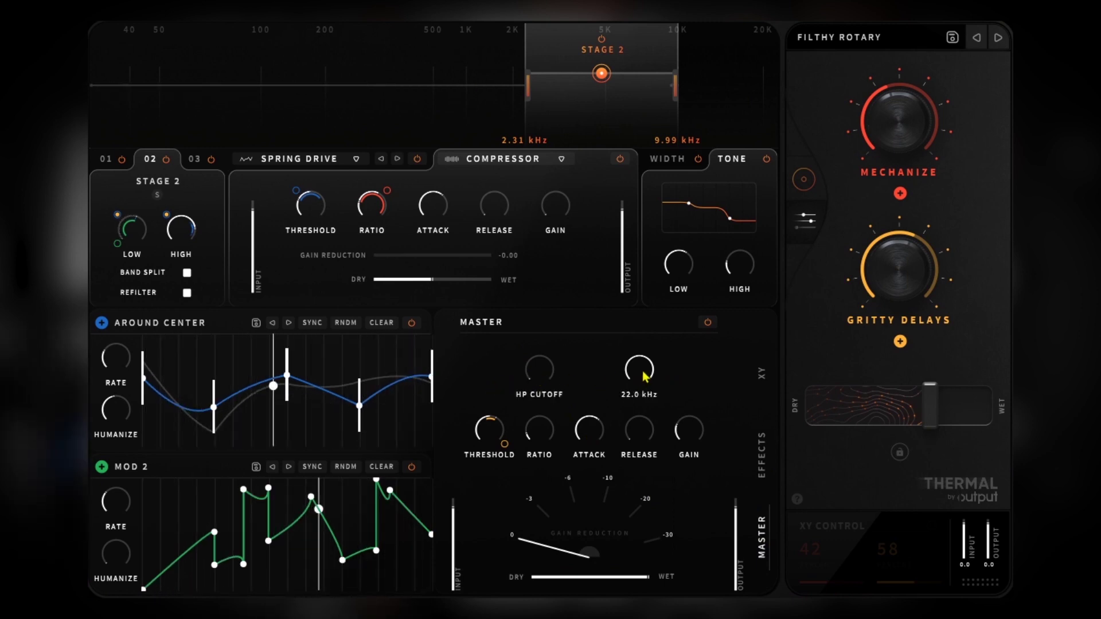
mouse_move(493, 455)
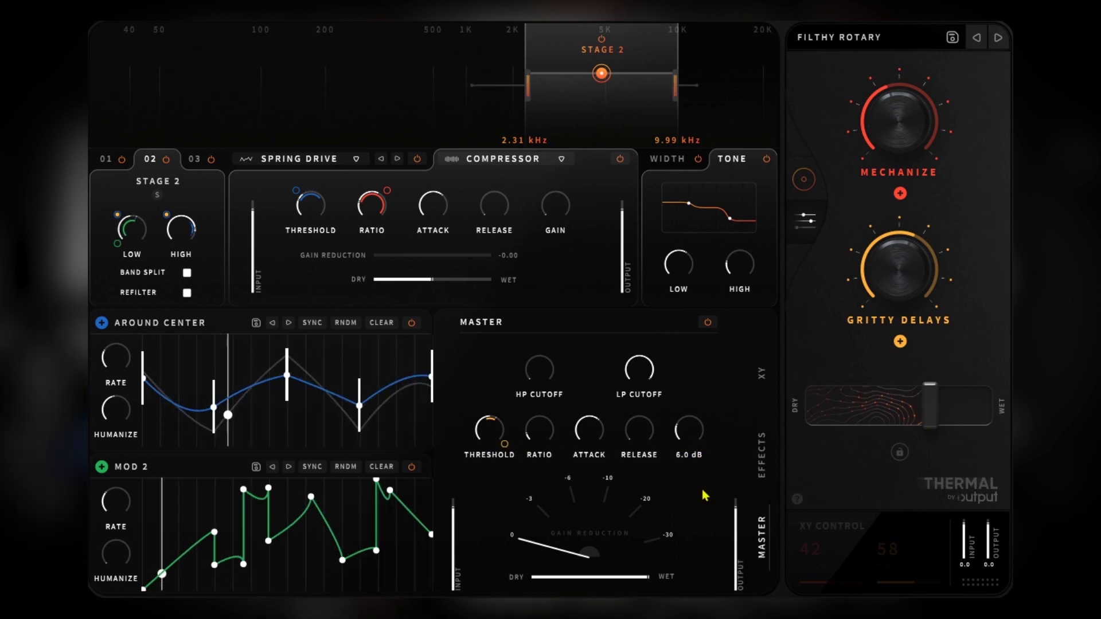
mouse_move(658, 579)
left_mouse_down()
mouse_move(554, 586)
mouse_move(656, 590)
left_mouse_up()
mouse_move(594, 436)
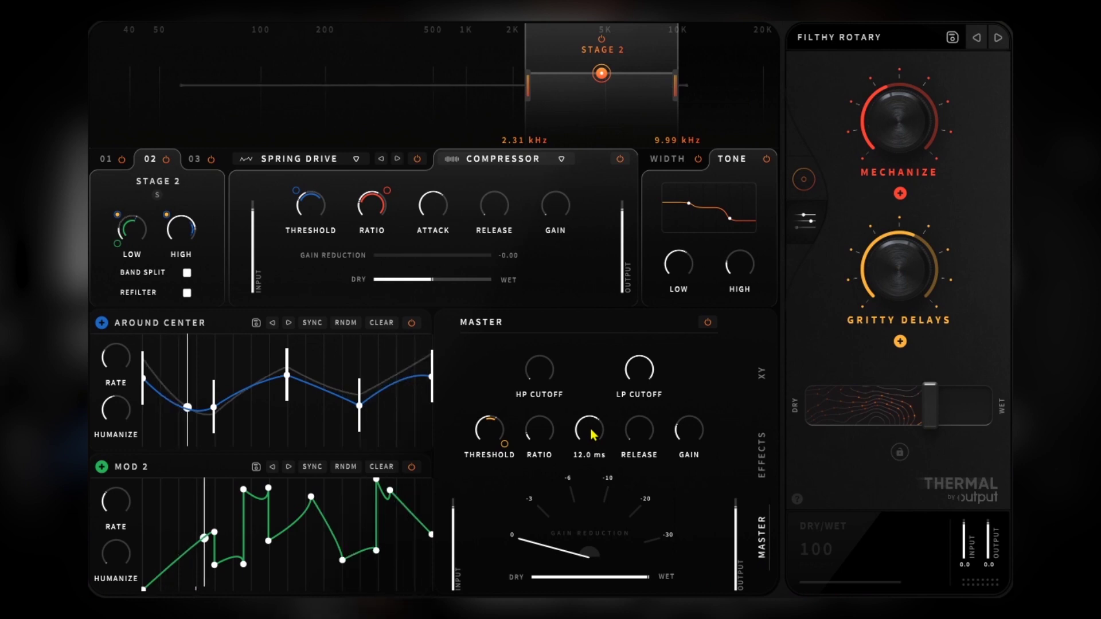